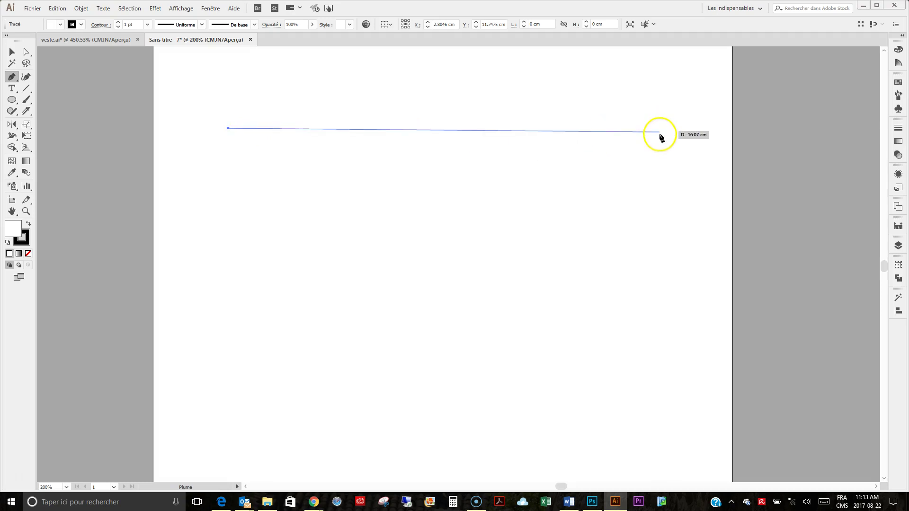
- Finish a horizontal straight line about 16.26 cm long near the page's upper part with the Pen tool
{"action": "left_click", "coordinate": [665, 128]}
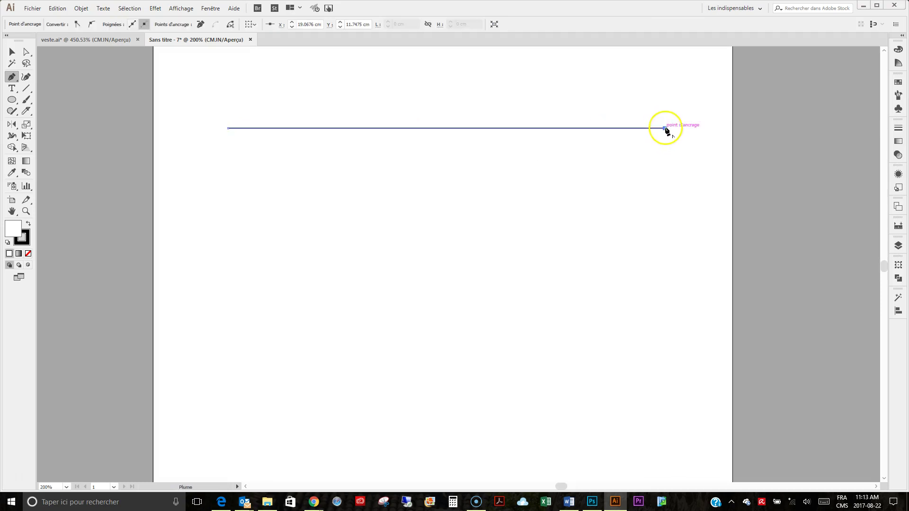
{"action": "key", "text": "Escape"}
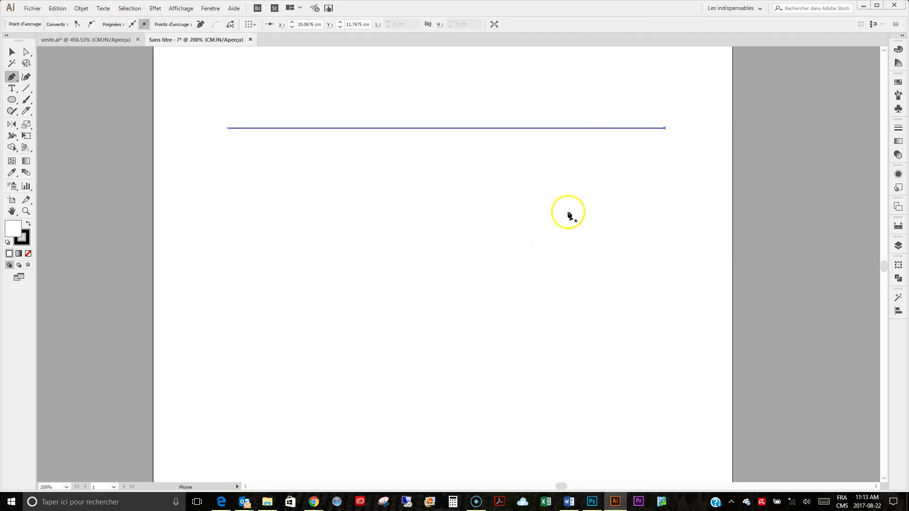
- Draw an open S-shaped curve with four anchor points below the straight line and deselect it
{"action": "left_click_drag", "start_coordinate": [236, 239], "coordinate": [295, 205]}
{"action": "left_click_drag", "start_coordinate": [433, 185], "coordinate": [508, 199]}
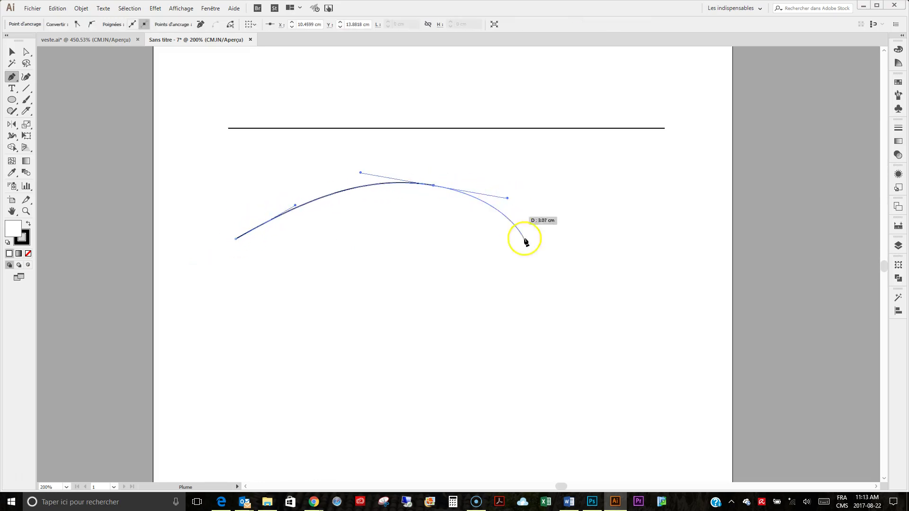
{"action": "left_click_drag", "start_coordinate": [570, 293], "coordinate": [625, 268]}
{"action": "left_click", "coordinate": [672, 216]}
{"action": "left_click_drag", "start_coordinate": [674, 217], "coordinate": [692, 226]}
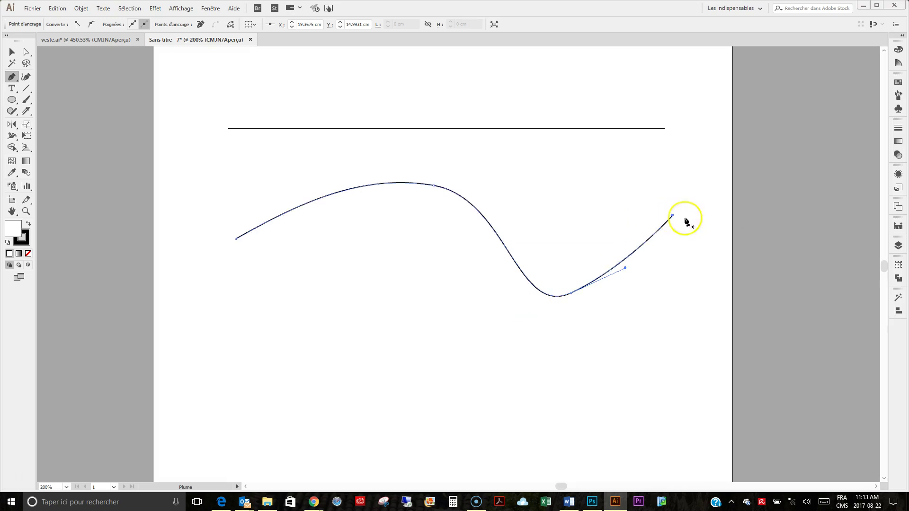
{"action": "left_click", "coordinate": [12, 51]}
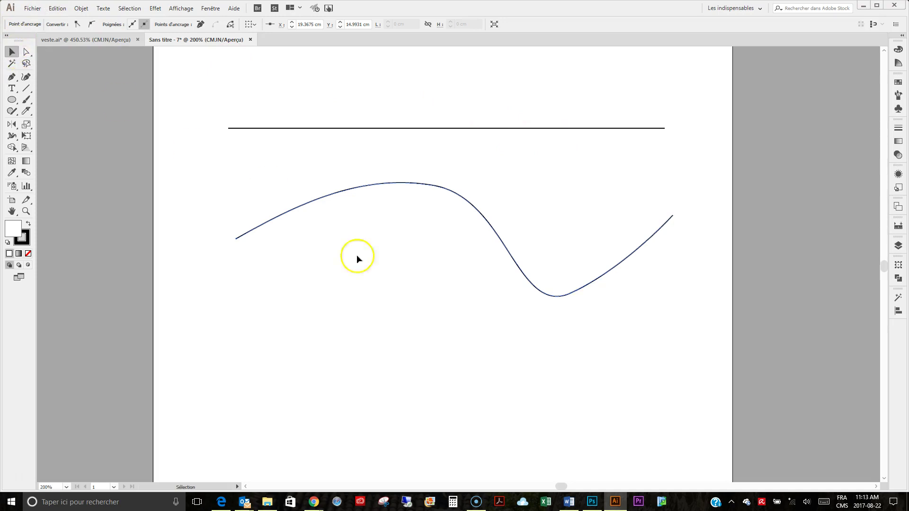
{"action": "left_click", "coordinate": [430, 316]}
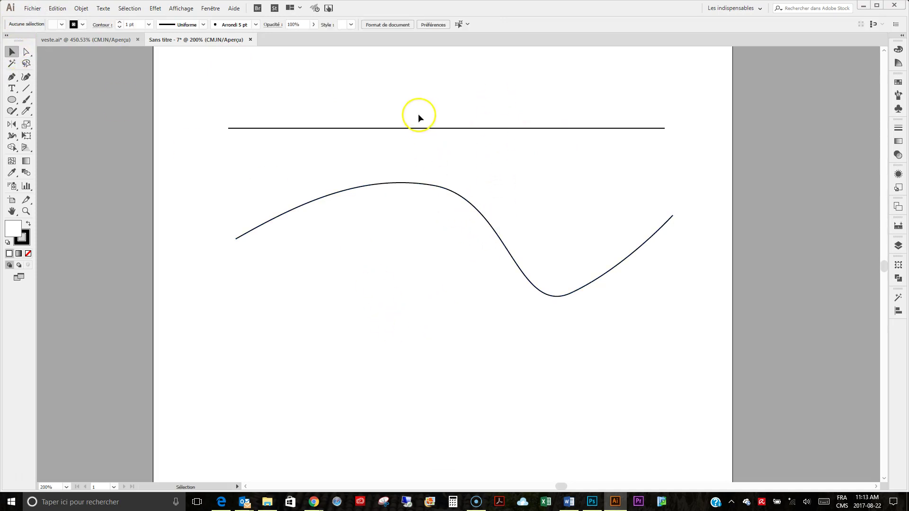
- Set the straight line's stroke weight to 5 pt
{"action": "left_click", "coordinate": [428, 128]}
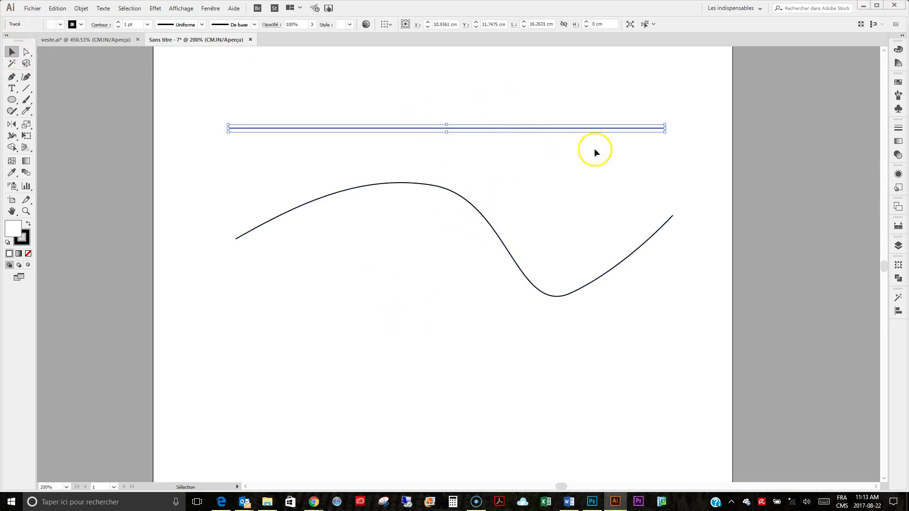
{"action": "left_click", "coordinate": [898, 131]}
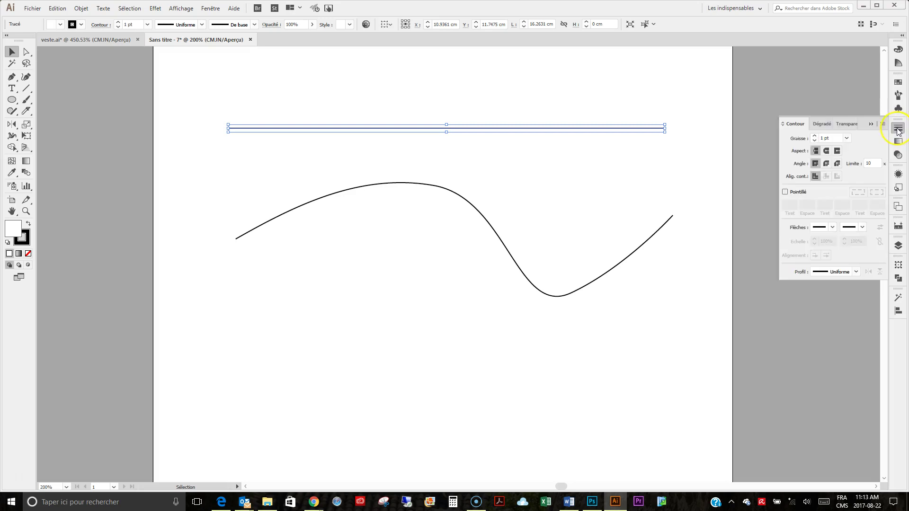
{"action": "left_click", "coordinate": [848, 139]}
{"action": "left_click", "coordinate": [860, 223]}
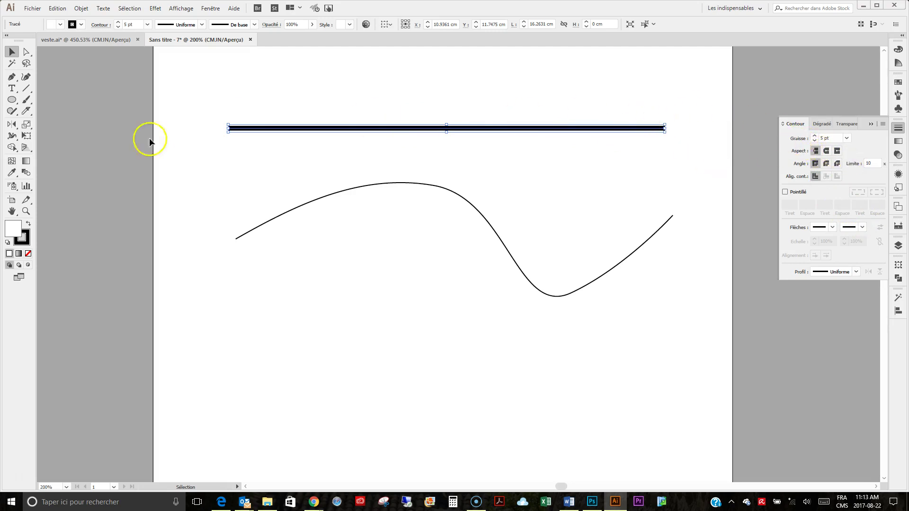
- Try the rounded and projecting caps on the straight line's right end, and restore the butt cap
{"action": "left_click", "coordinate": [26, 212]}
{"action": "left_click_drag", "start_coordinate": [616, 98], "coordinate": [701, 161]}
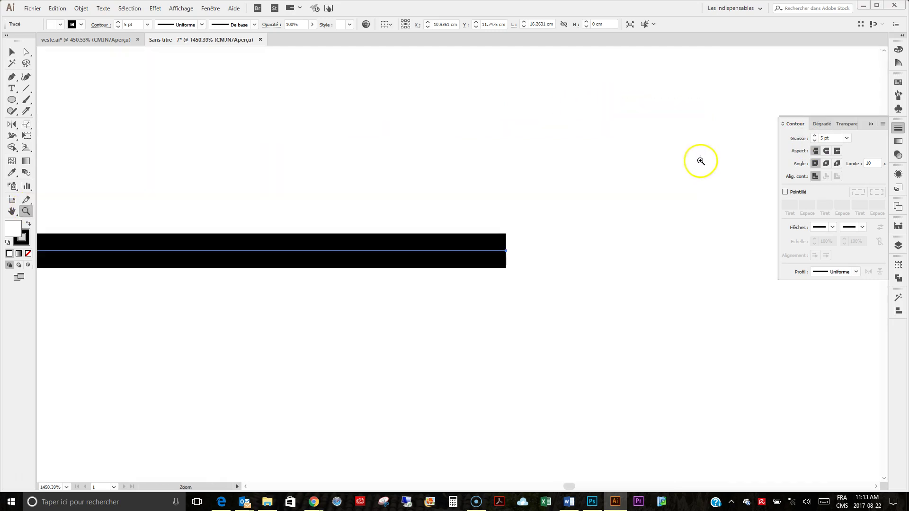
{"action": "left_click", "coordinate": [826, 151]}
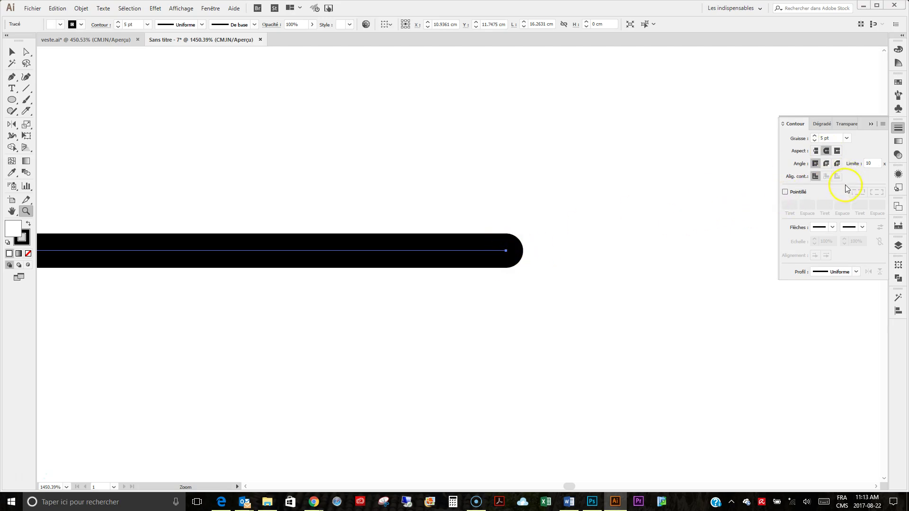
{"action": "left_click", "coordinate": [837, 151]}
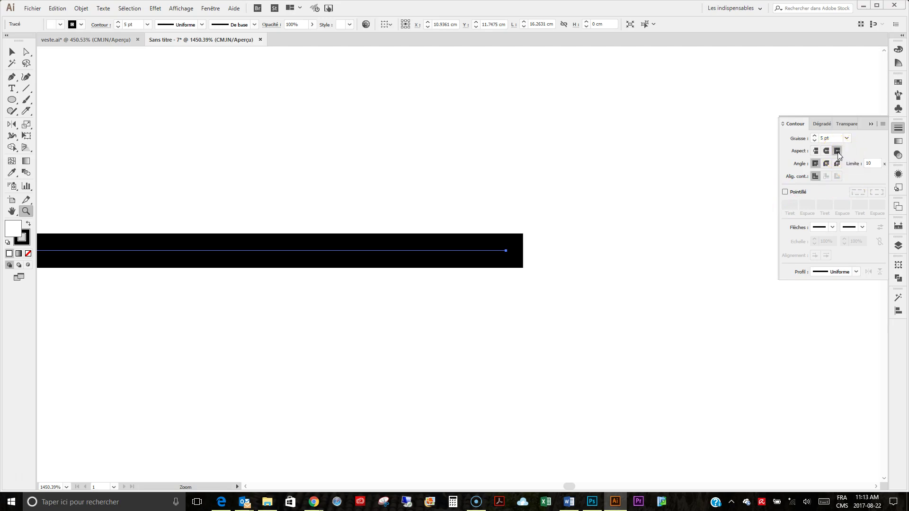
{"action": "left_click", "coordinate": [506, 253]}
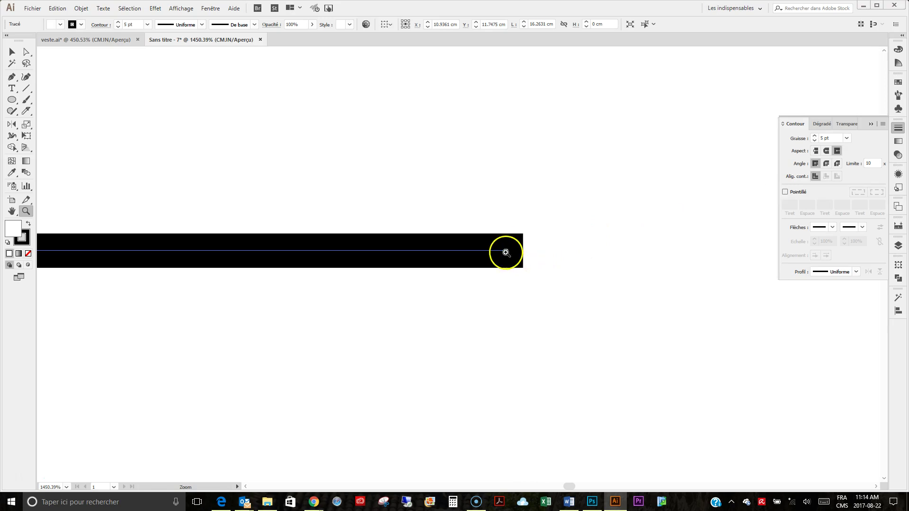
{"action": "left_click", "coordinate": [815, 152]}
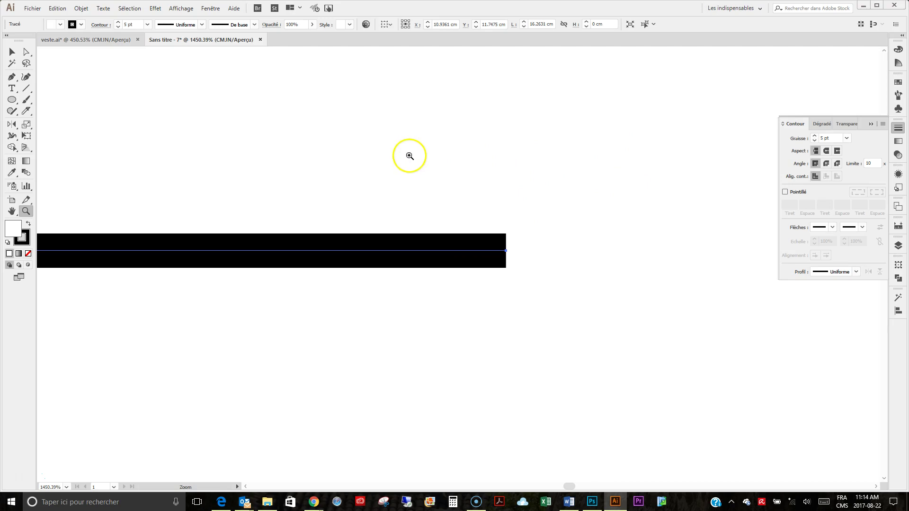
- Draw an open two-segment path with one sharp corner above the straight line
{"action": "left_click_drag", "start_coordinate": [406, 152], "coordinate": [548, 123]}
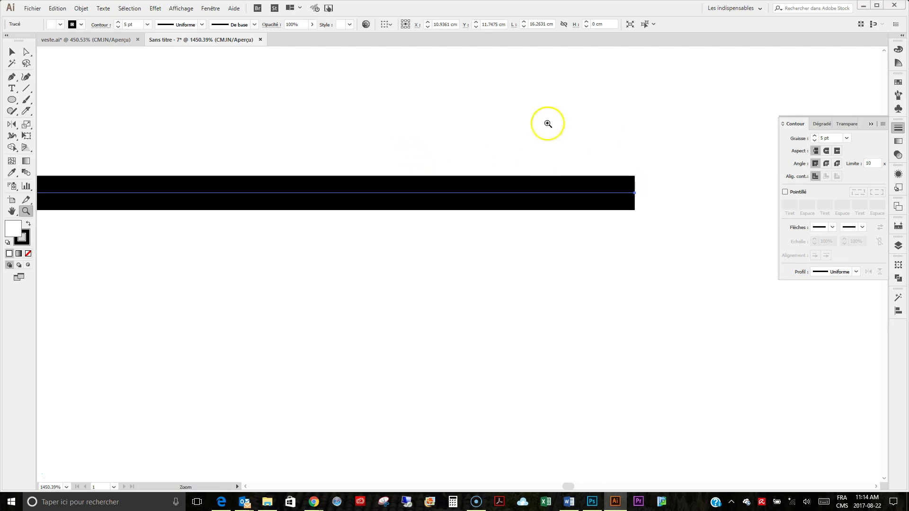
{"action": "left_click", "coordinate": [555, 129], "text": "alt"}
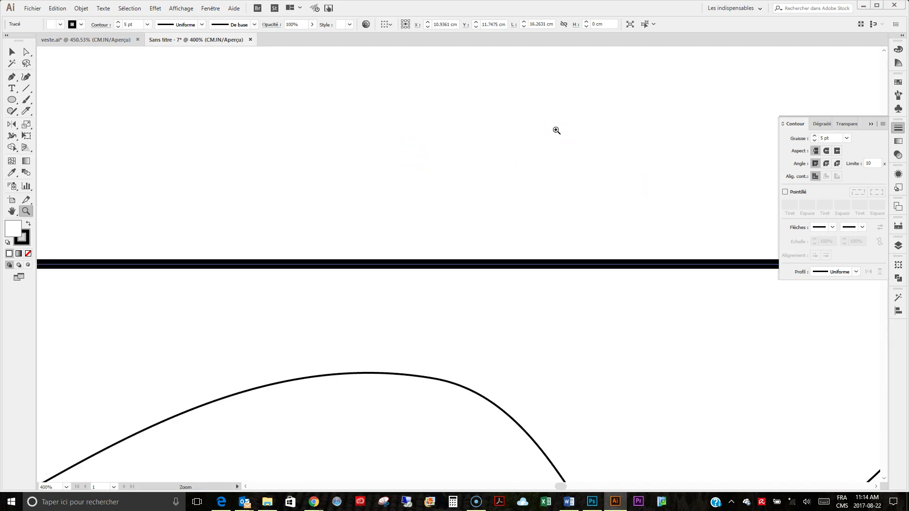
{"action": "left_click_drag", "start_coordinate": [566, 138], "coordinate": [327, 162]}
{"action": "left_click", "coordinate": [12, 77]}
{"action": "left_click", "coordinate": [133, 152]}
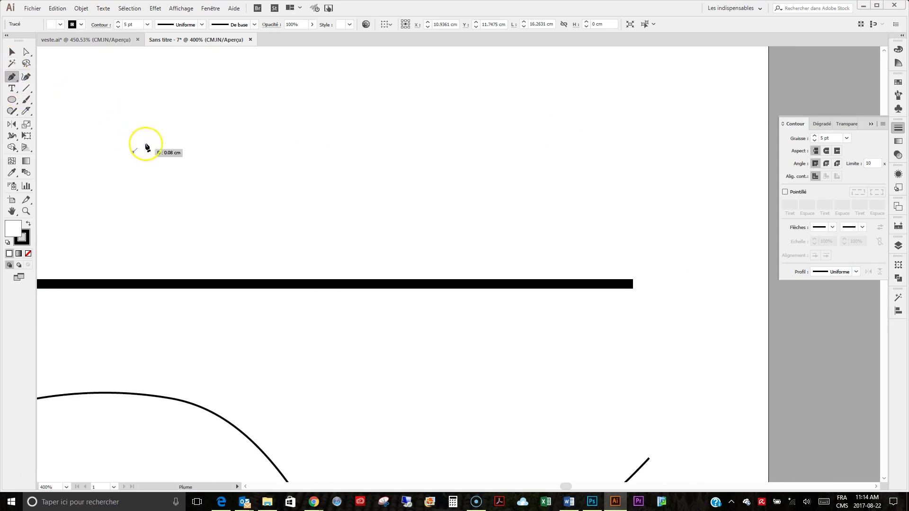
{"action": "left_click", "coordinate": [242, 88]}
{"action": "left_click", "coordinate": [213, 214]}
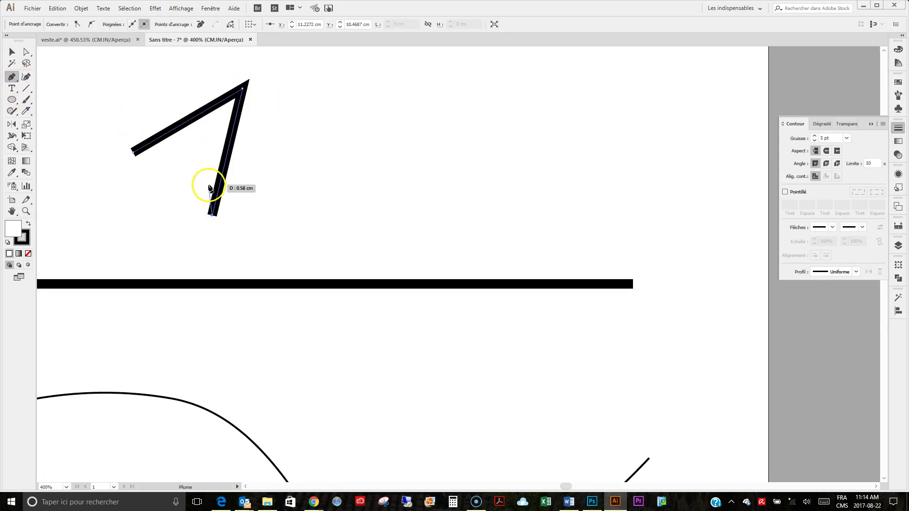
{"action": "left_click", "coordinate": [12, 52]}
- Try the round join on the angled path's corner and apply the bevel join instead
{"action": "left_click", "coordinate": [25, 208]}
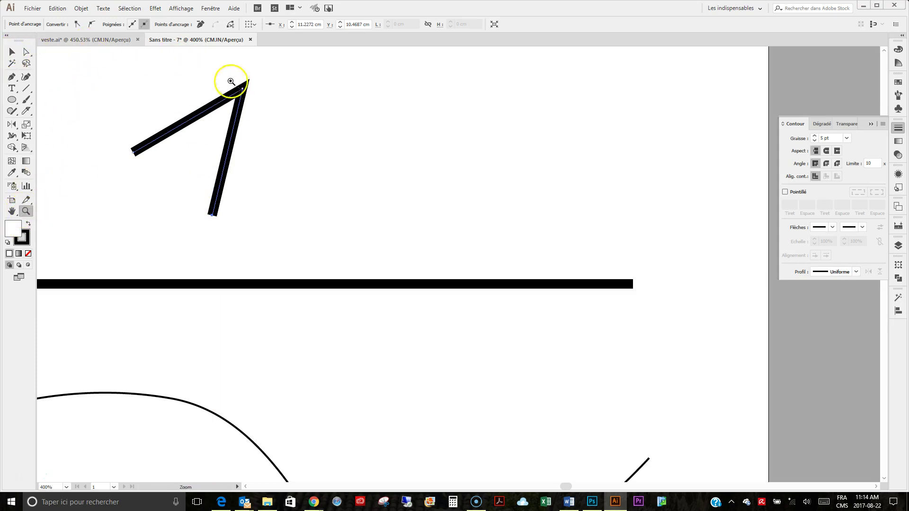
{"action": "left_click_drag", "start_coordinate": [246, 81], "coordinate": [303, 121]}
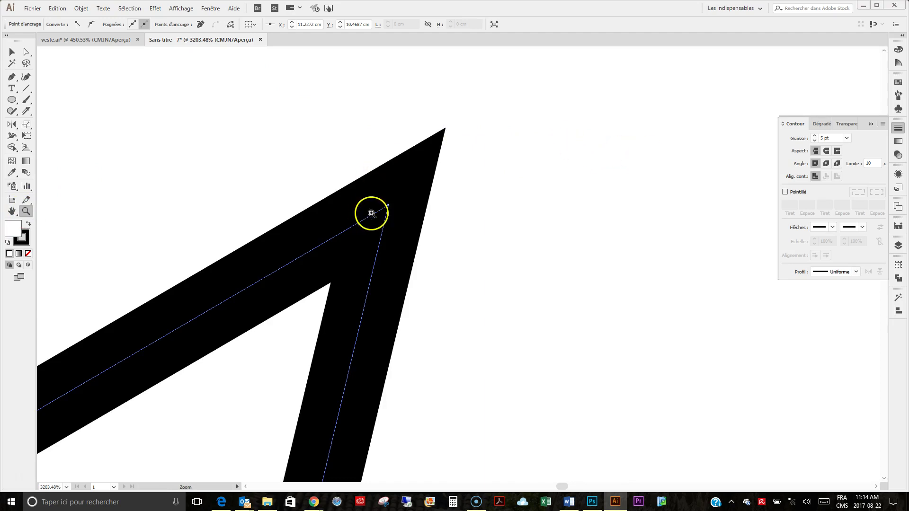
{"action": "left_click", "coordinate": [12, 52]}
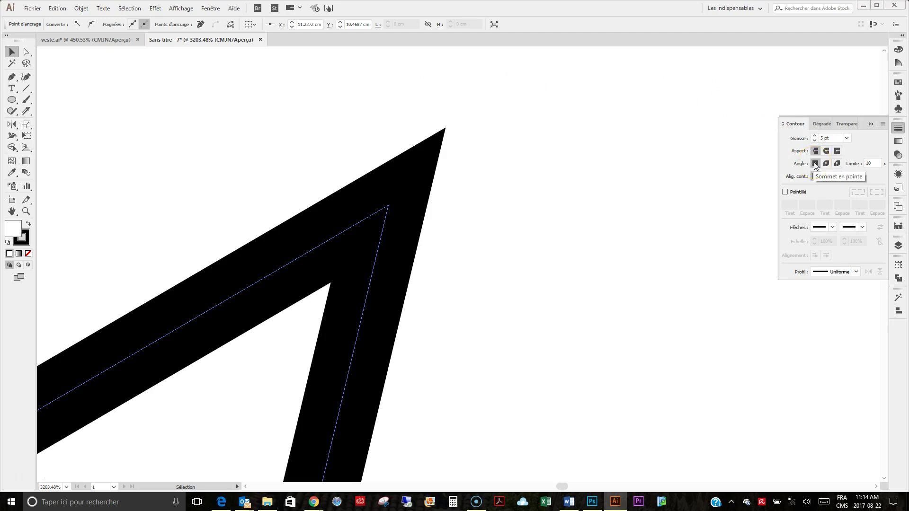
{"action": "left_click", "coordinate": [826, 164]}
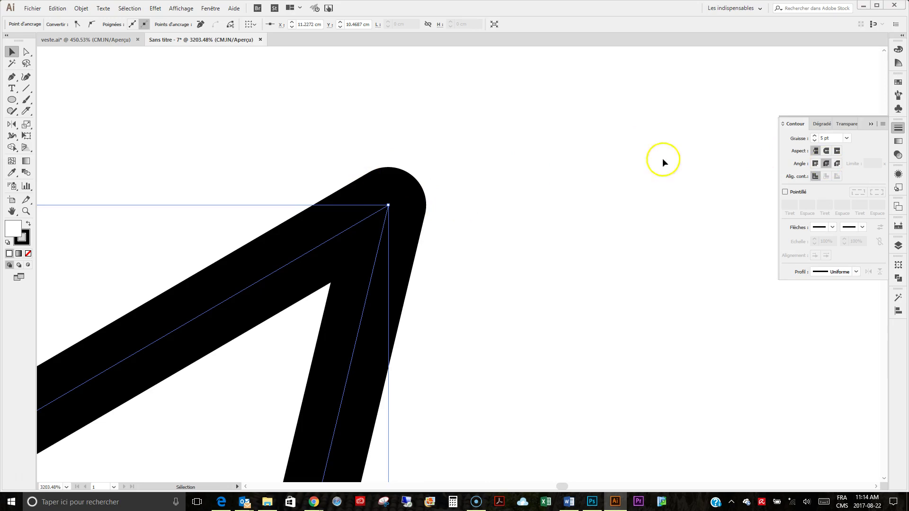
{"action": "left_click", "coordinate": [837, 164]}
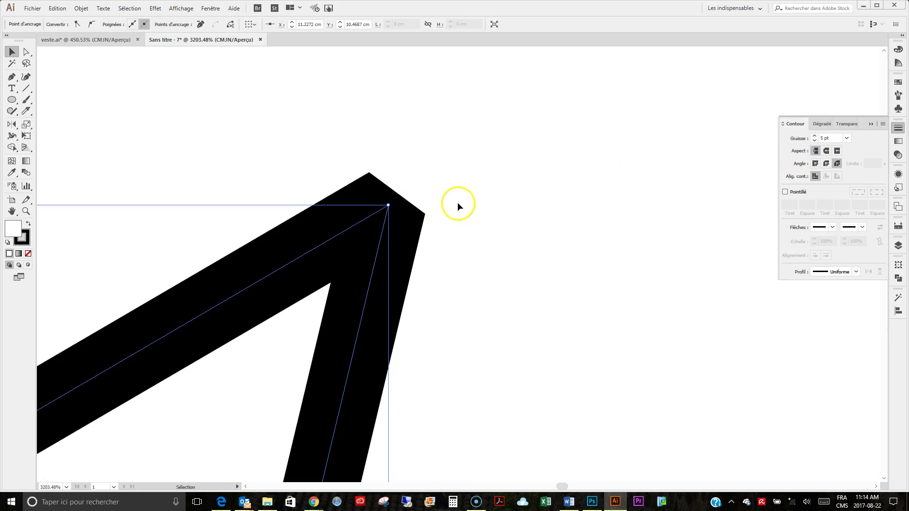
- Make the straight line dashed (Pointillé) with a 5 pt dash length and deselect it
{"action": "scroll", "coordinate": [477, 185], "scroll_direction": "down", "scroll_amount": 7}
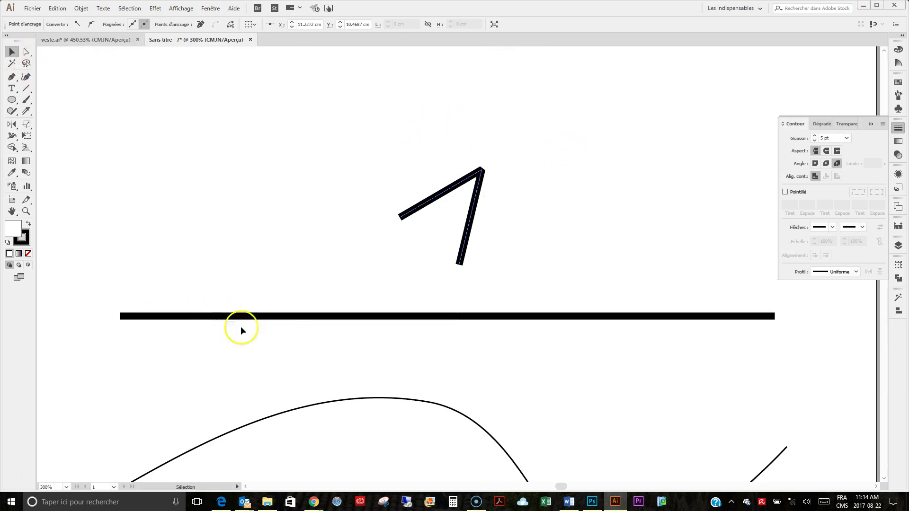
{"action": "left_click", "coordinate": [294, 317]}
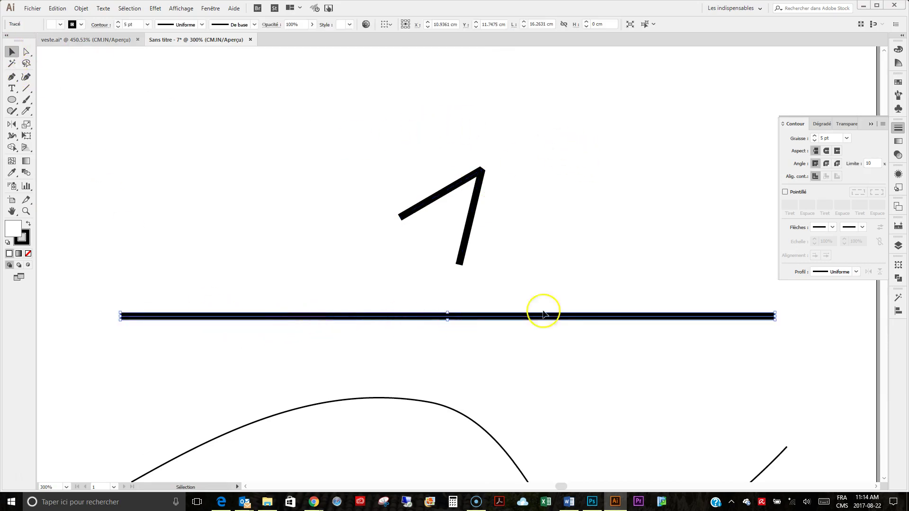
{"action": "left_click", "coordinate": [786, 193]}
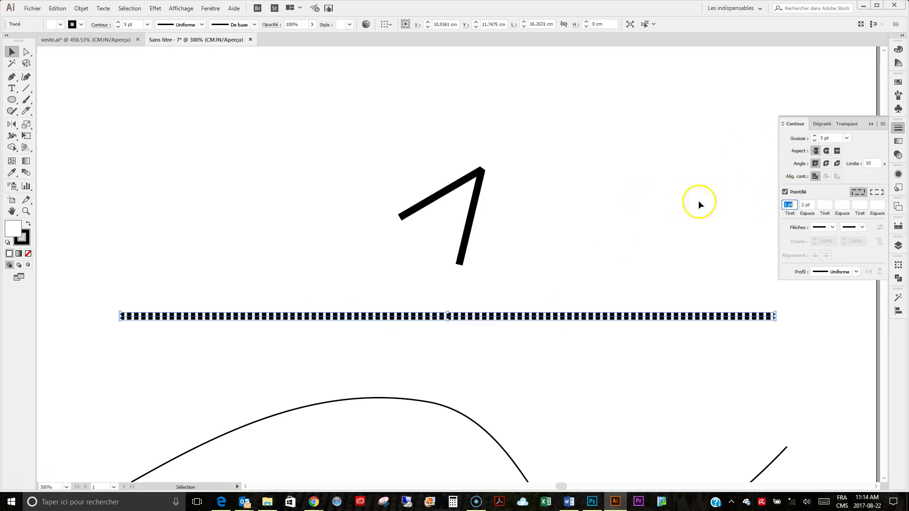
{"action": "left_click", "coordinate": [790, 205]}
{"action": "type", "text": "5"}
{"action": "left_click", "coordinate": [714, 214]}
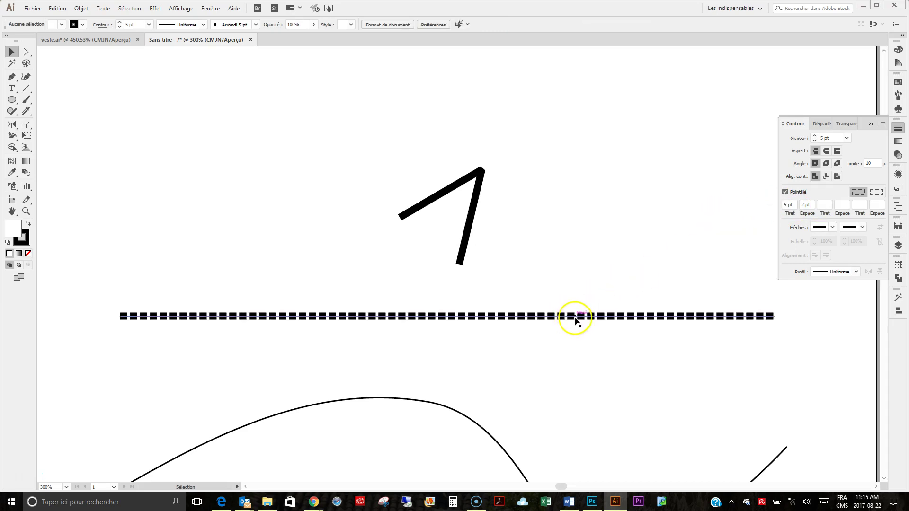
- Set the gap between the straight line's dashes to 10 pt and deselect the line
{"action": "left_click", "coordinate": [807, 205]}
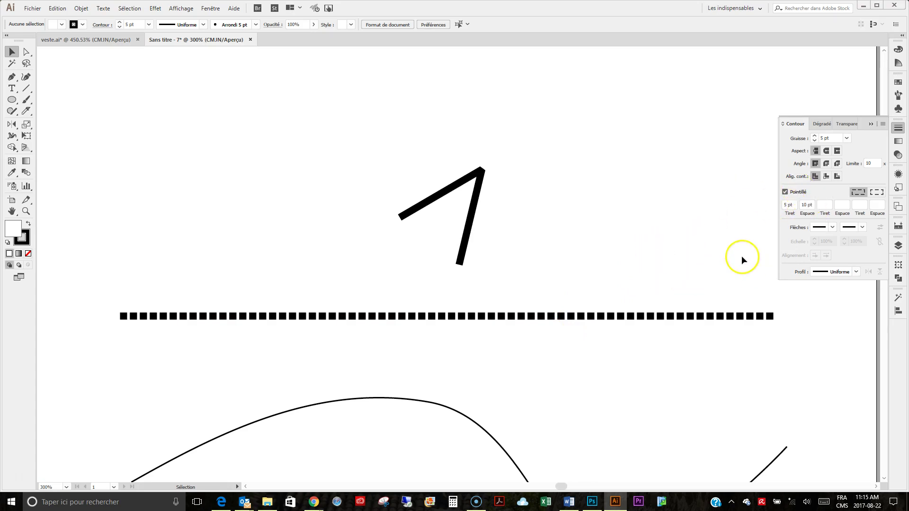
{"action": "left_click", "coordinate": [823, 205]}
{"action": "left_click", "coordinate": [734, 316]}
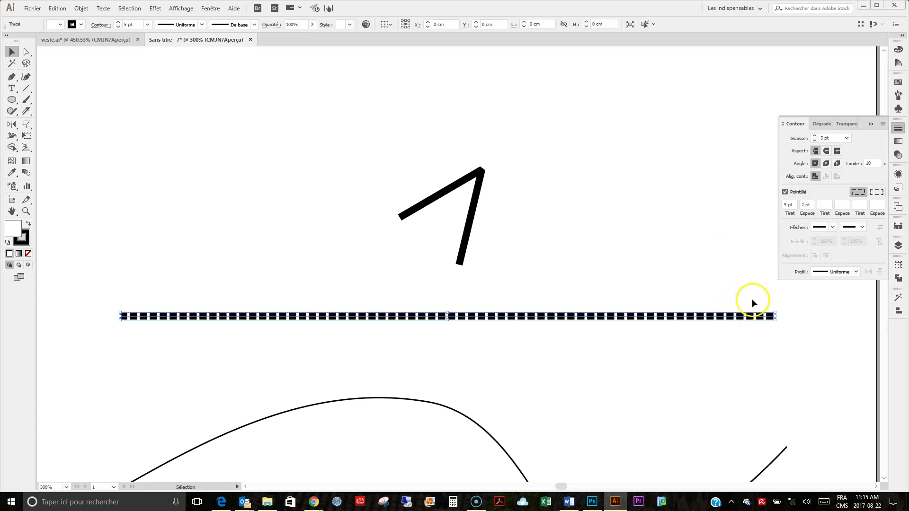
{"action": "left_click", "coordinate": [807, 204]}
{"action": "type", "text": "10"}
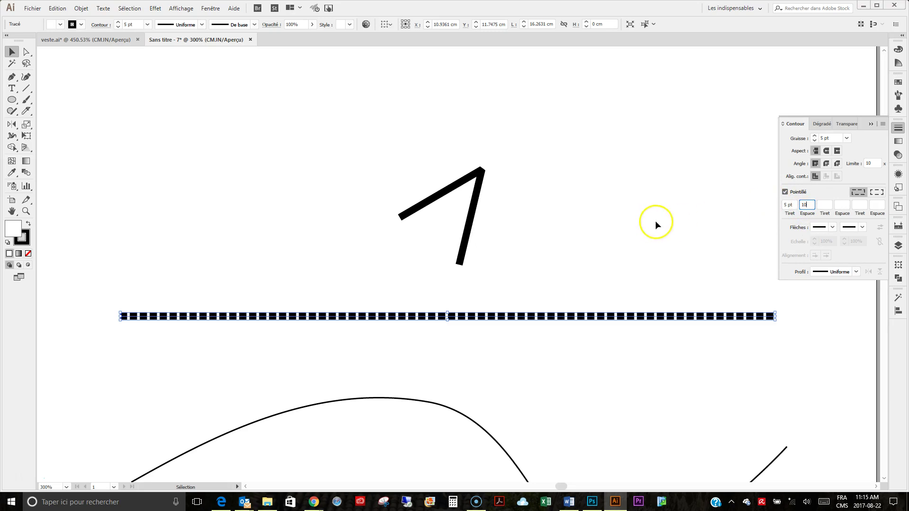
{"action": "left_click", "coordinate": [655, 222]}
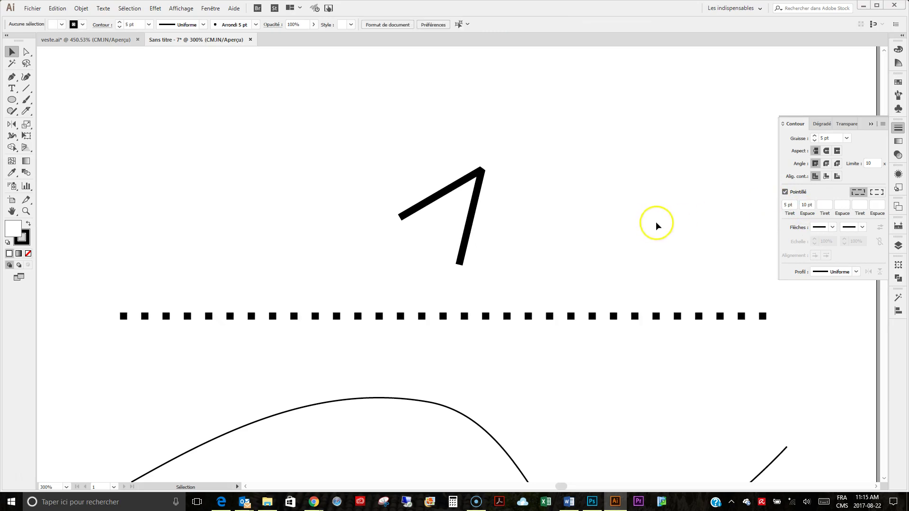
- Select the dashed straight line and apply round caps (Extrémité arrondie) to its dashes
{"action": "left_click", "coordinate": [626, 321]}
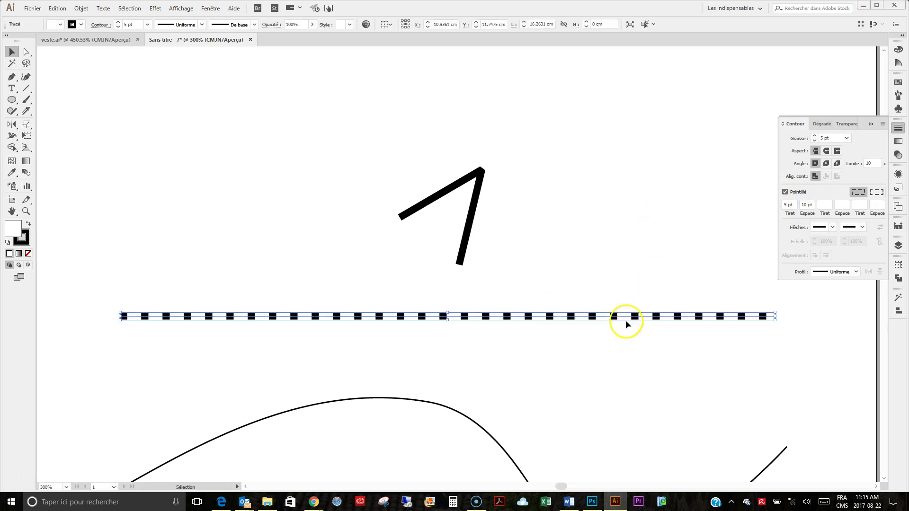
{"action": "left_click", "coordinate": [825, 152]}
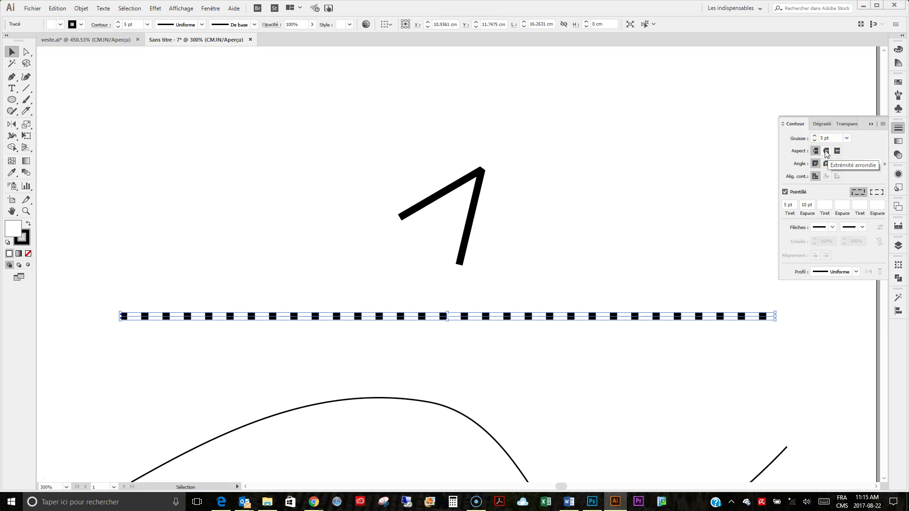
{"action": "left_click", "coordinate": [826, 152]}
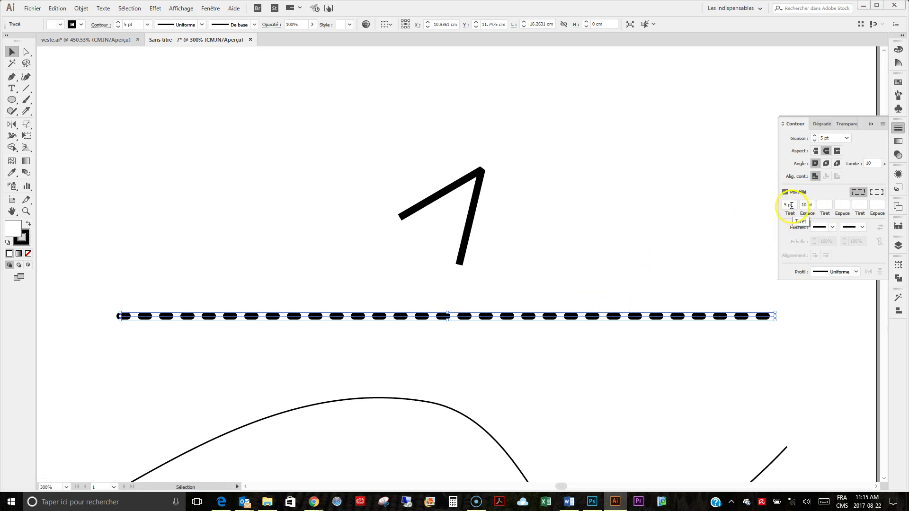
- Extend the line's dash pattern with a 10 pt dash, 20 pt gap, 2 pt dash and 10 pt gap
{"action": "left_click", "coordinate": [828, 203]}
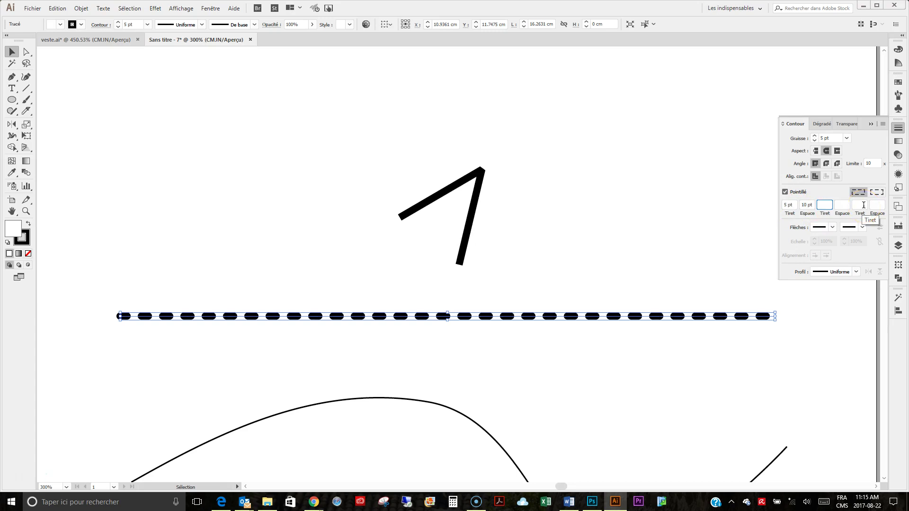
{"action": "type", "text": "10"}
{"action": "left_click", "coordinate": [846, 204]}
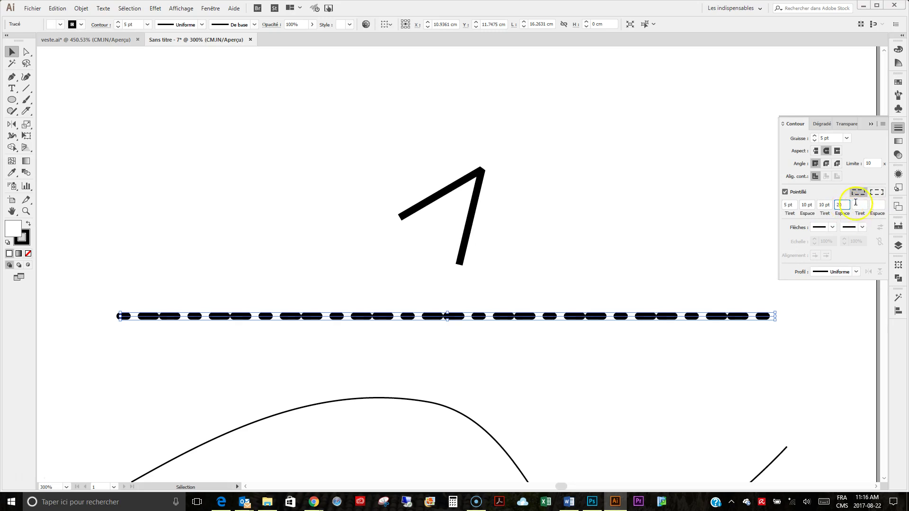
{"action": "left_click", "coordinate": [857, 205]}
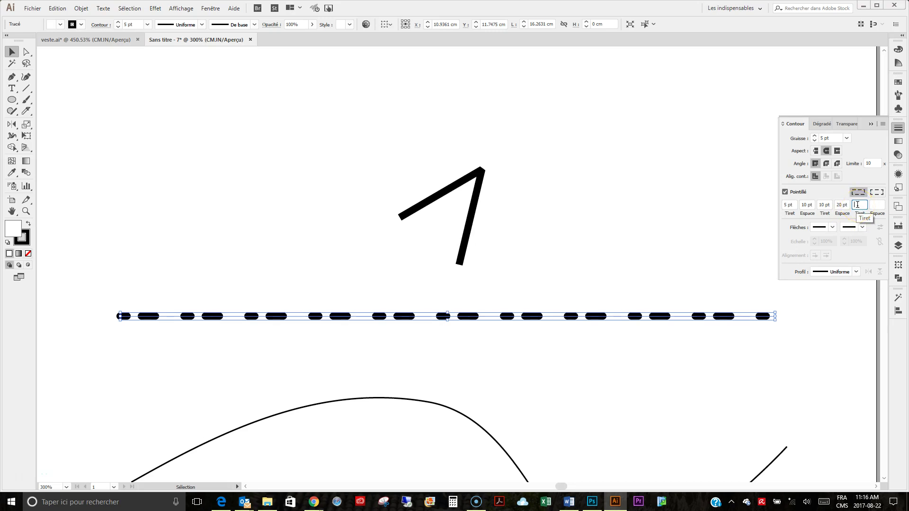
{"action": "type", "text": "2"}
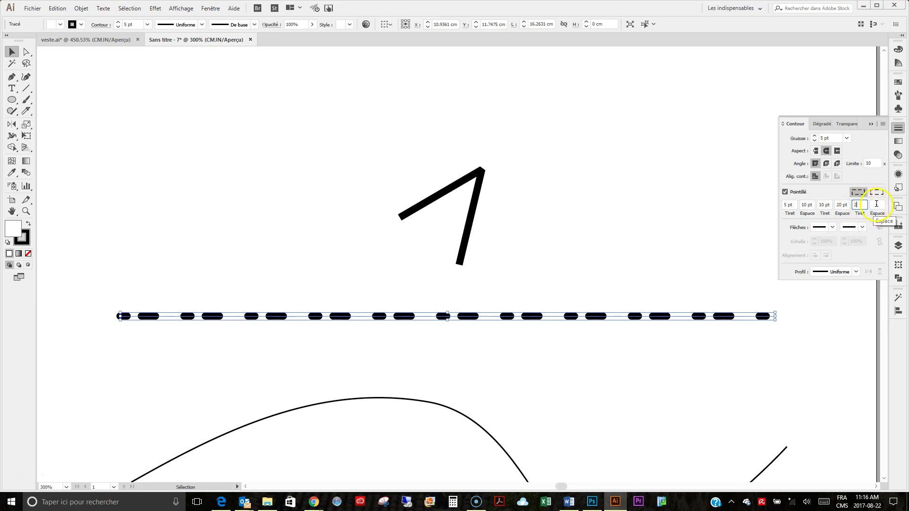
{"action": "left_click", "coordinate": [877, 205]}
{"action": "type", "text": "10"}
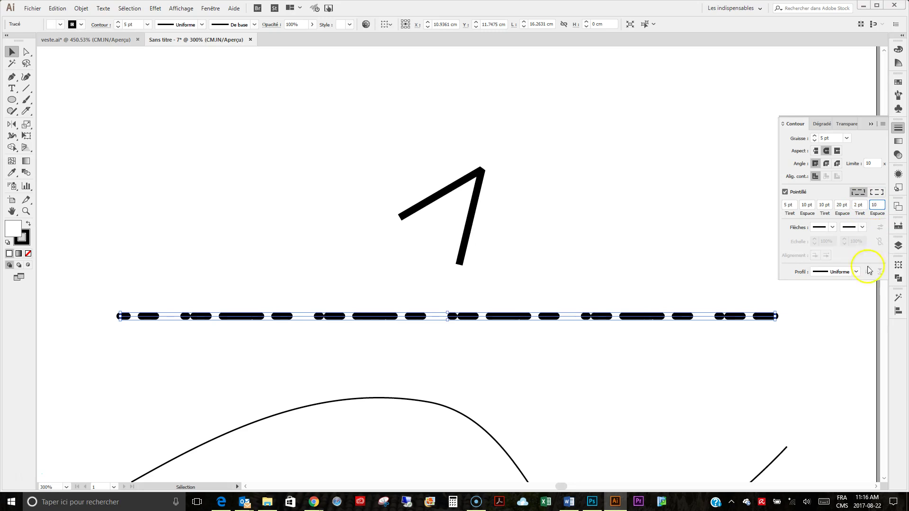
{"action": "key", "text": "Return"}
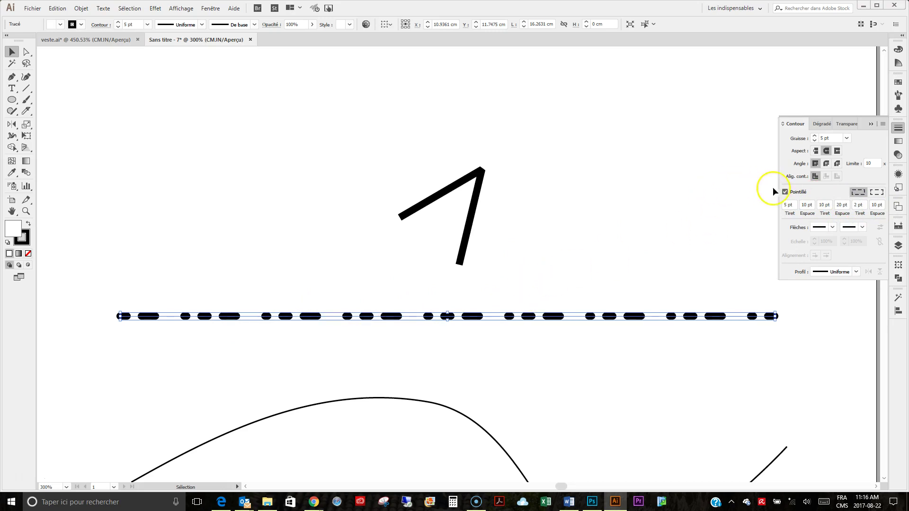
- Set the line's first dash to 3 pt and first gap to 2 pt, with a stroke weight of 0.75 pt
{"action": "left_click", "coordinate": [785, 205]}
{"action": "left_click", "coordinate": [811, 205]}
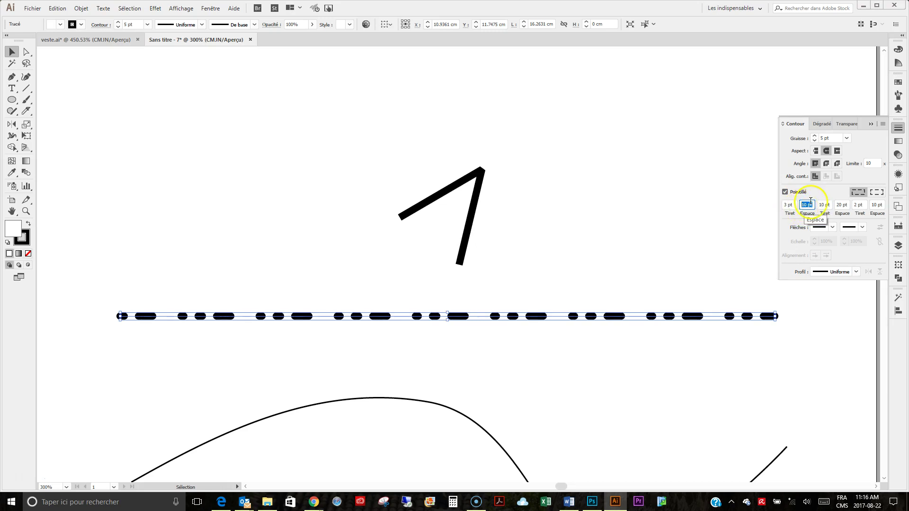
{"action": "type", "text": "2"}
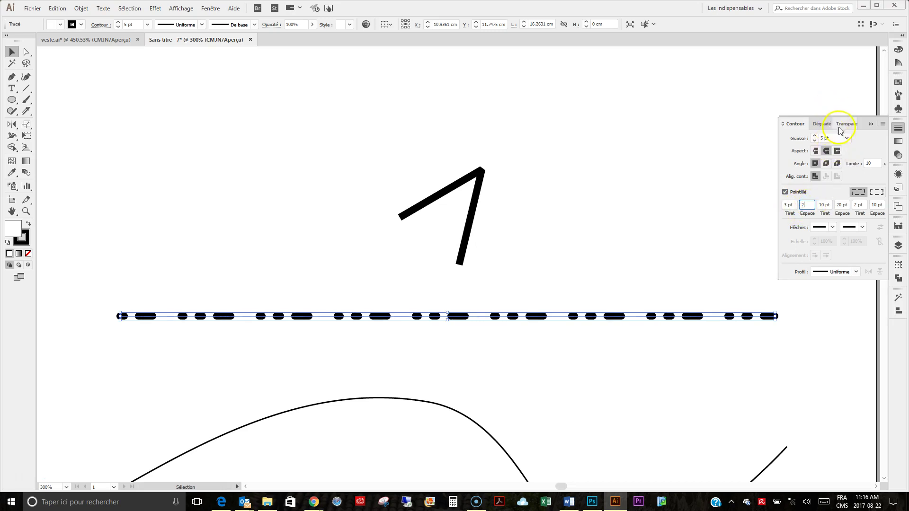
{"action": "left_click", "coordinate": [847, 138]}
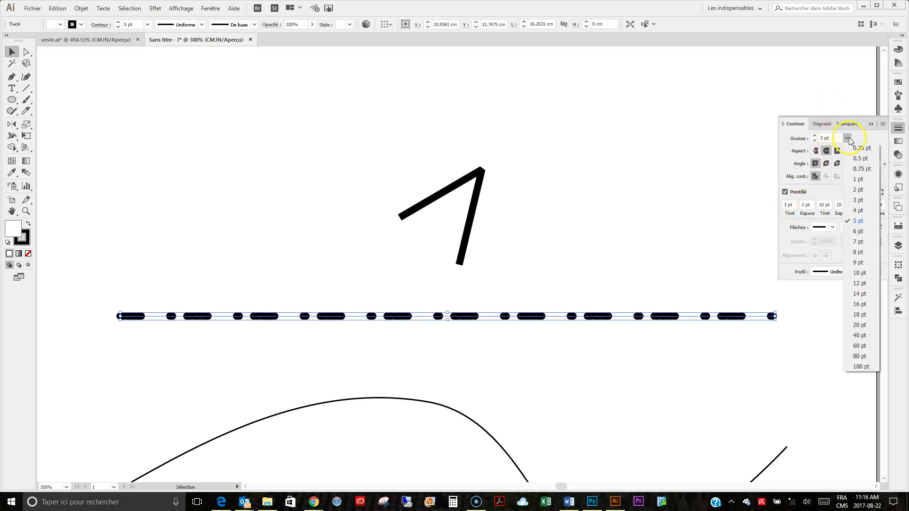
{"action": "left_click", "coordinate": [860, 169]}
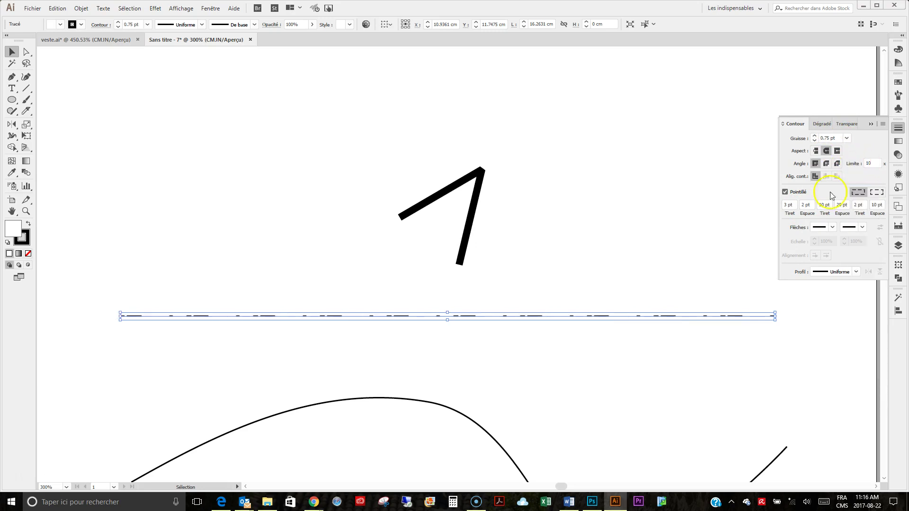
- Clear the second and third dash and gap values of the straight line, keeping its round caps
{"action": "left_click", "coordinate": [820, 205]}
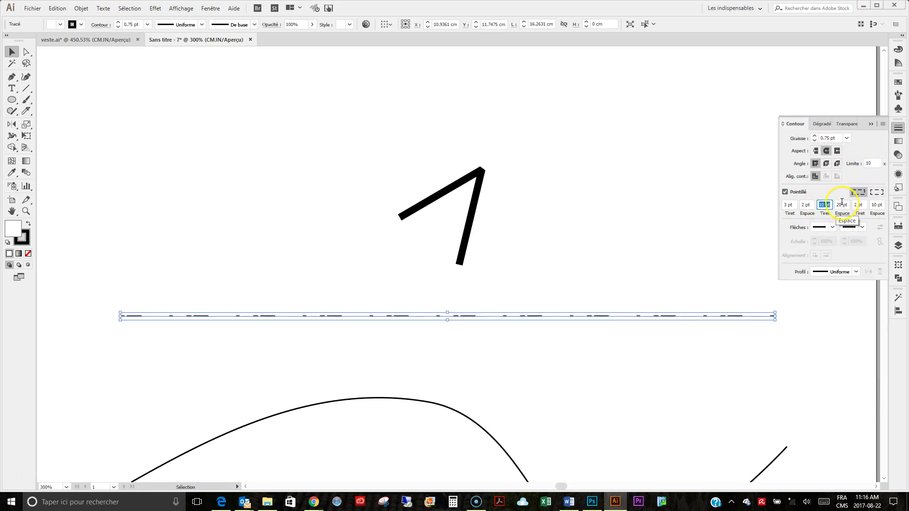
{"action": "key", "text": "BackSpace"}
{"action": "left_click", "coordinate": [837, 204]}
{"action": "left_click", "coordinate": [855, 206]}
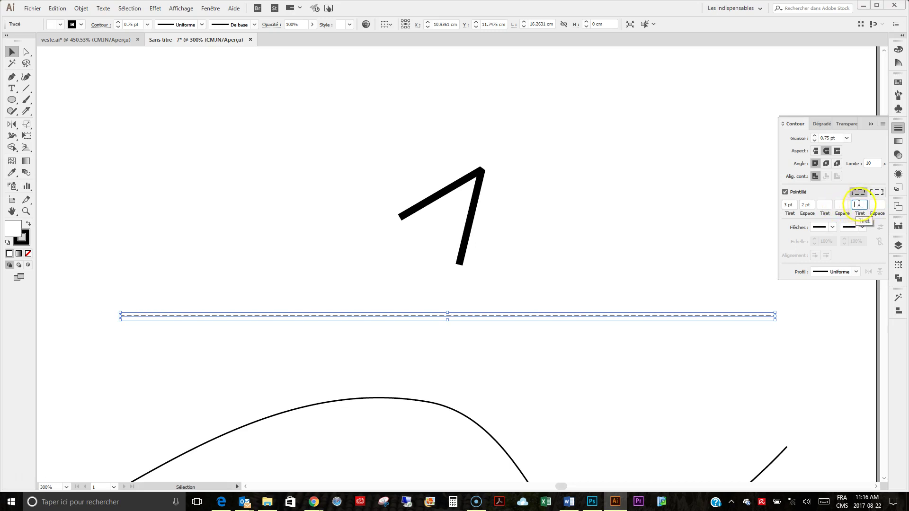
{"action": "left_click", "coordinate": [826, 152]}
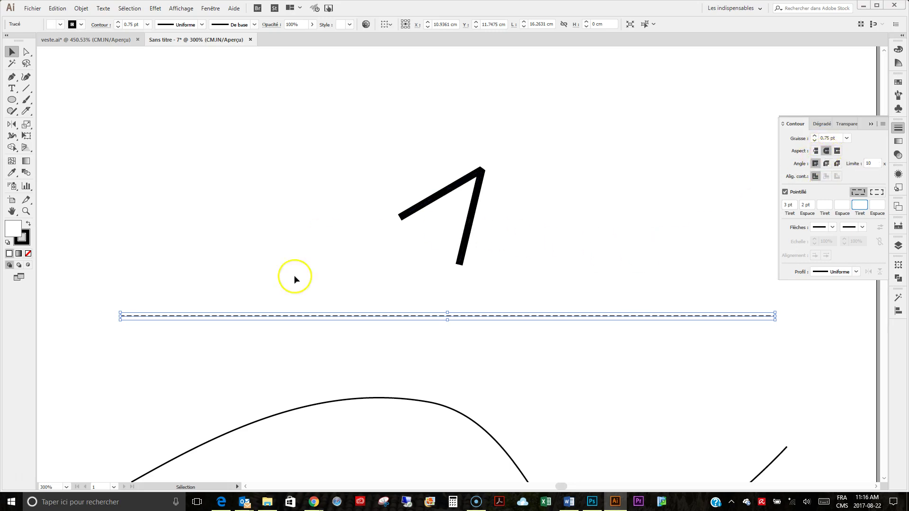
- Examine the rounded ends of the straight line's dashes up close
{"action": "left_click", "coordinate": [26, 211]}
{"action": "left_click_drag", "start_coordinate": [518, 299], "coordinate": [567, 337]}
{"action": "left_click", "coordinate": [577, 233], "text": "alt"}
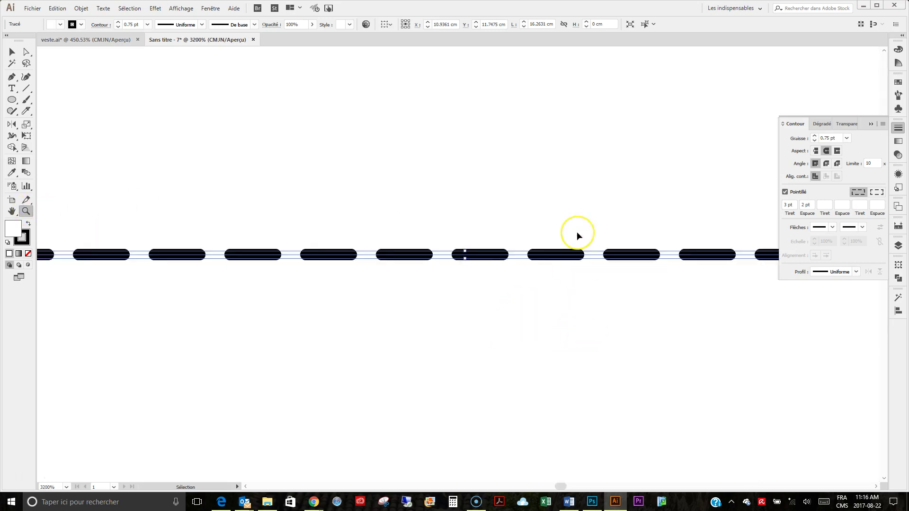
{"action": "left_click_drag", "start_coordinate": [578, 233], "coordinate": [572, 210]}
{"action": "scroll", "coordinate": [571, 210], "scroll_direction": "down", "scroll_amount": 5}
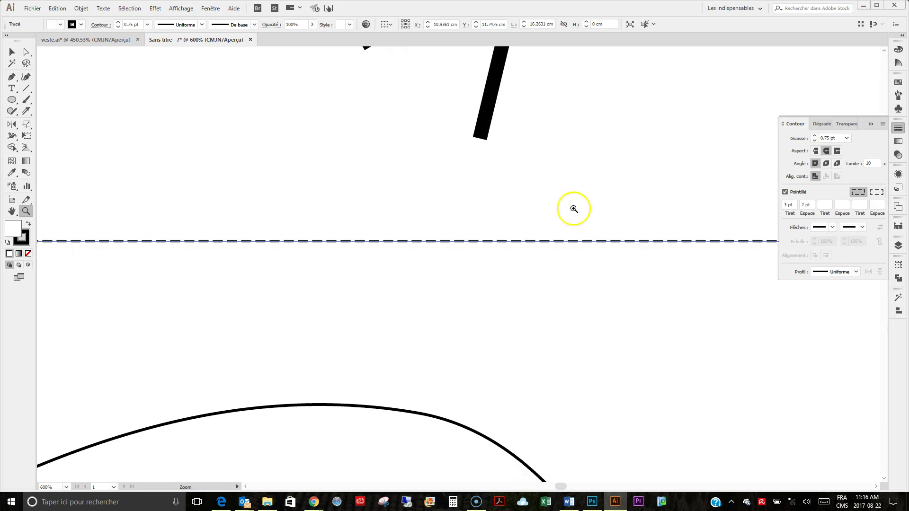
{"action": "left_click", "coordinate": [576, 206], "text": "alt"}
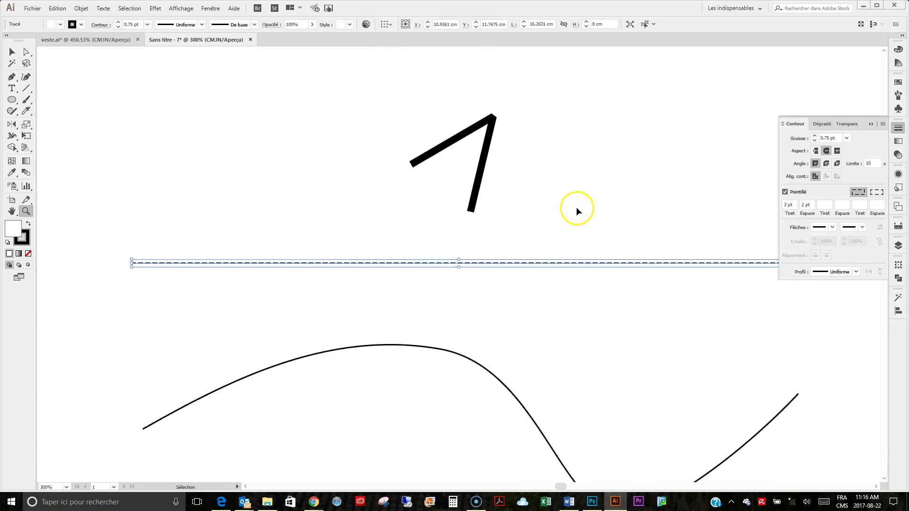
- Select the wavy curve and try a dashed stroke (Pointillé) on it
{"action": "left_click", "coordinate": [12, 52]}
{"action": "left_click", "coordinate": [451, 324]}
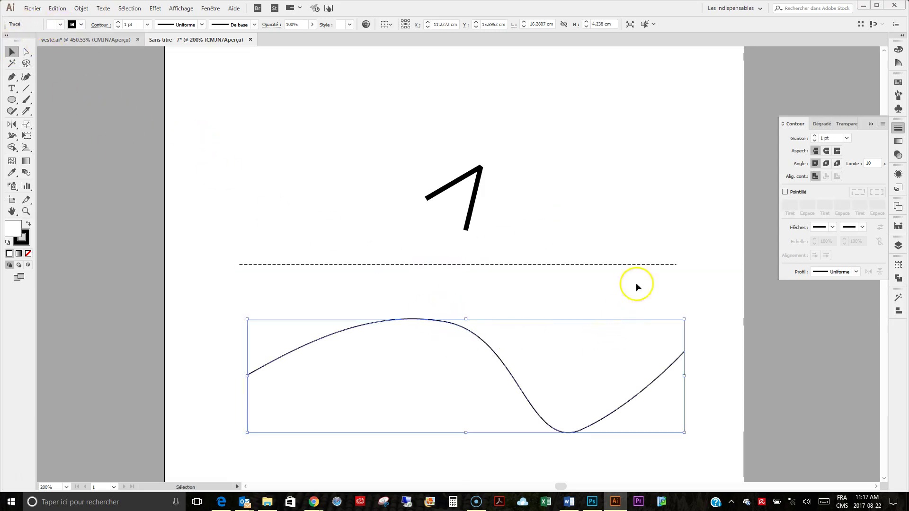
{"action": "left_click", "coordinate": [785, 193]}
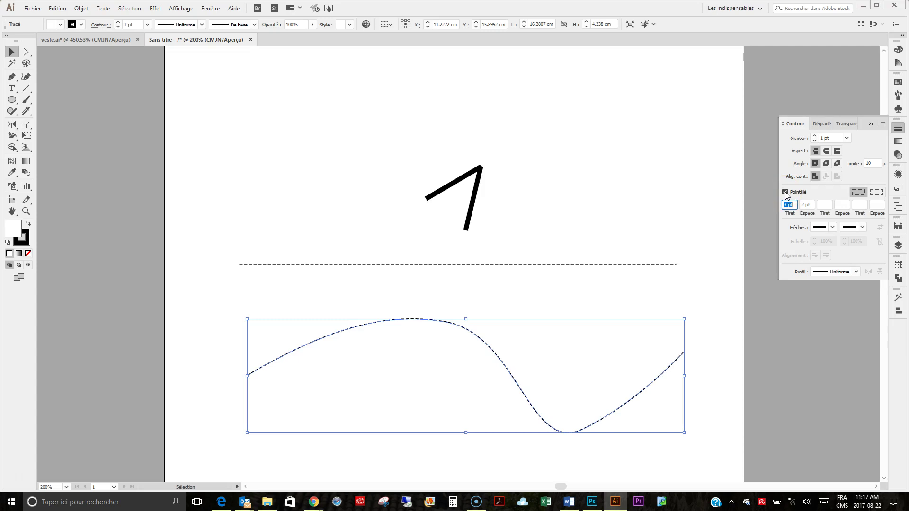
{"action": "left_click", "coordinate": [785, 192]}
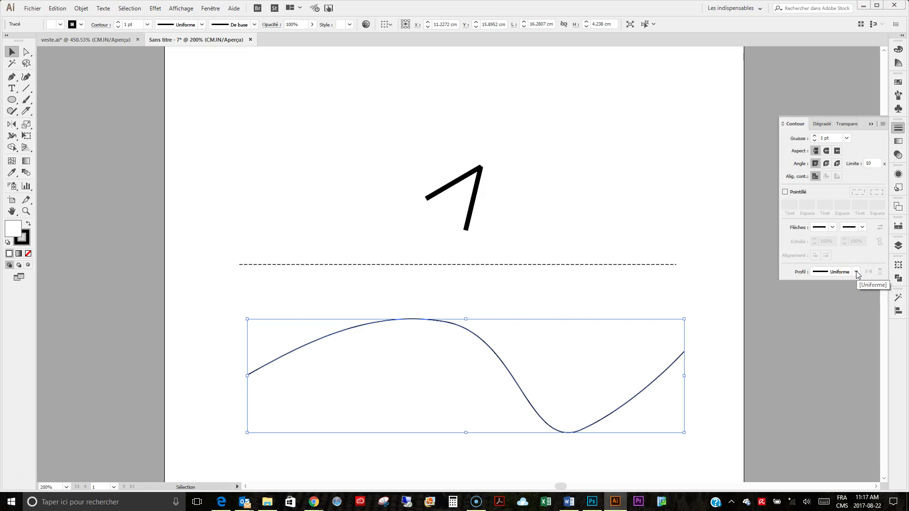
- Apply the width profile Profil de largeur 1 to the wavy curve and set its stroke weight to 6 pt
{"action": "key", "text": "z"}
{"action": "left_click_drag", "start_coordinate": [211, 307], "coordinate": [728, 476]}
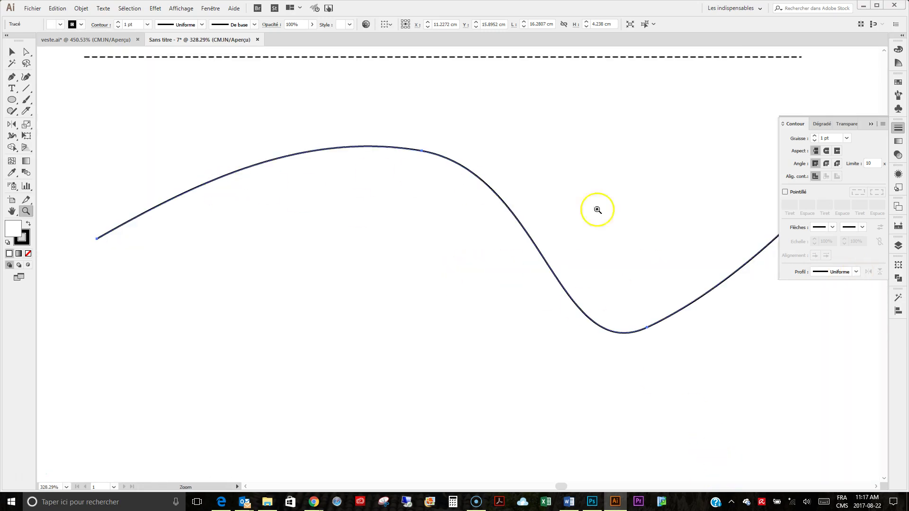
{"action": "left_click", "coordinate": [856, 272]}
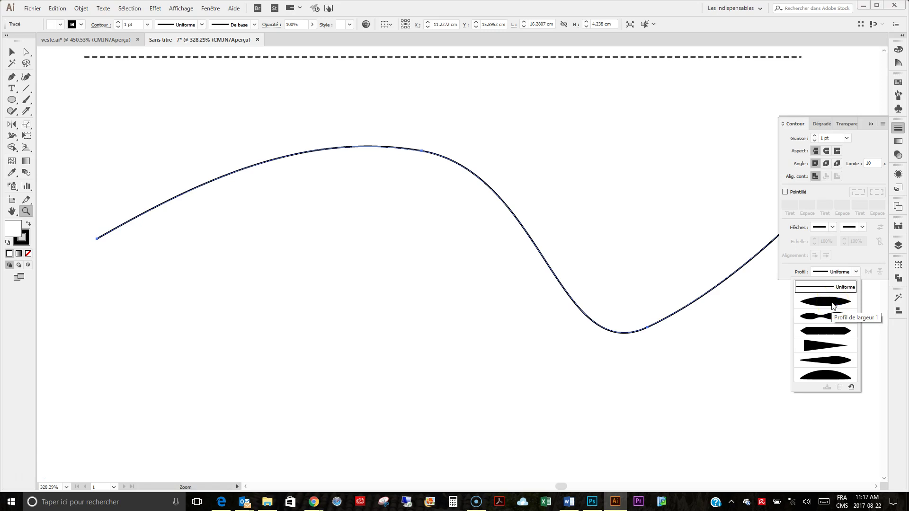
{"action": "left_click", "coordinate": [804, 306]}
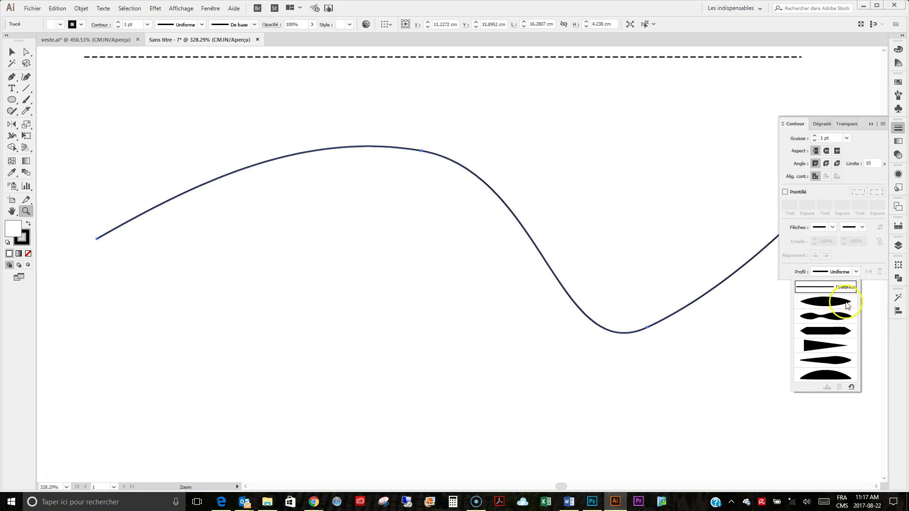
{"action": "left_click", "coordinate": [831, 303]}
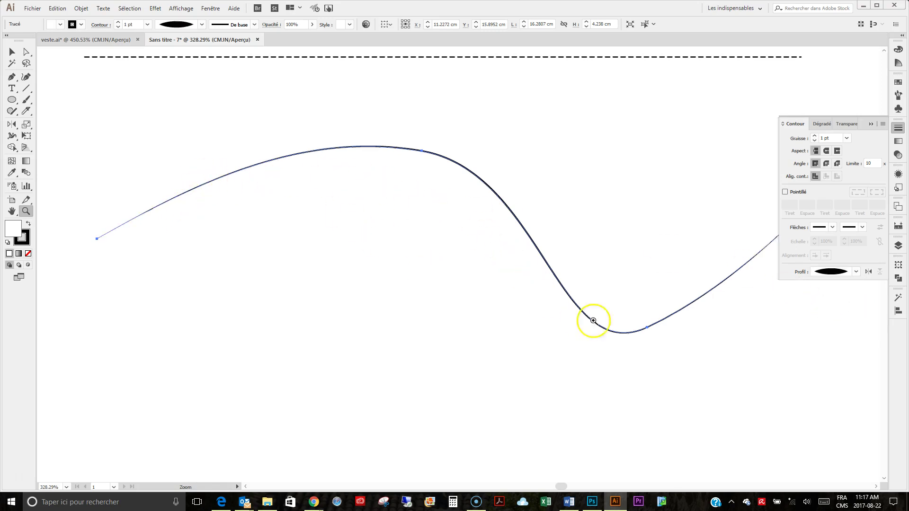
{"action": "left_click", "coordinate": [847, 138]}
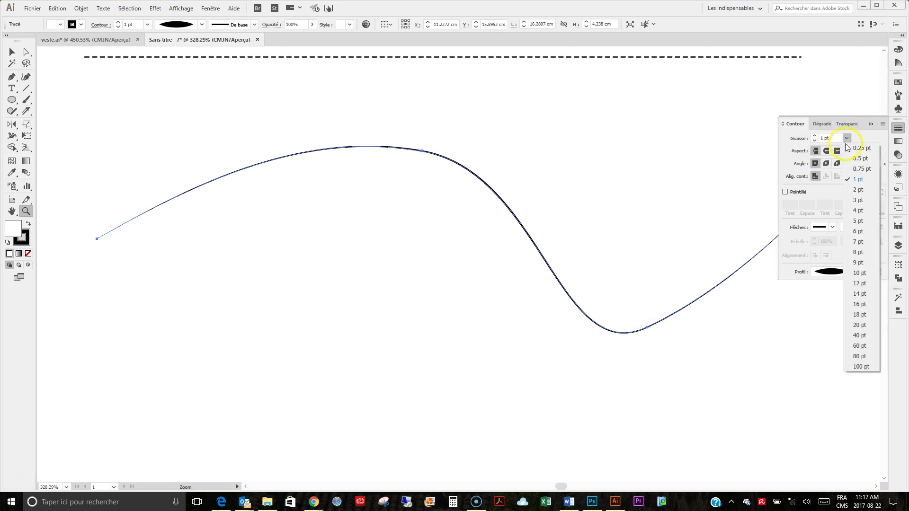
{"action": "left_click", "coordinate": [862, 232]}
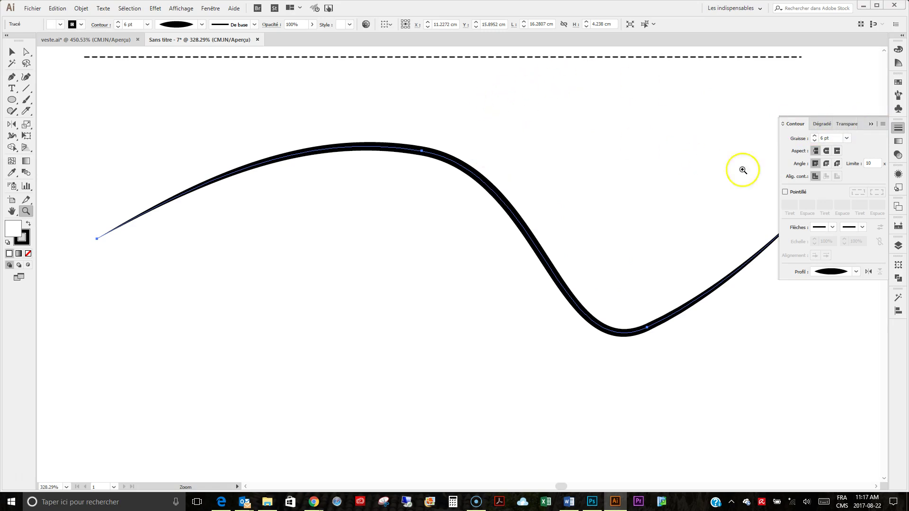
- Try the triangular width profile that tapers toward one end on the curve, and set the profile back to Uniforme
{"action": "left_click", "coordinate": [856, 272]}
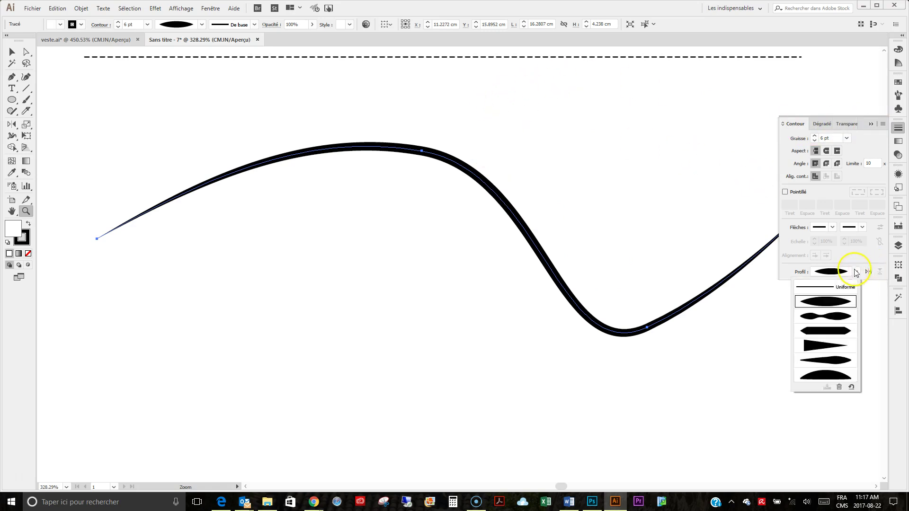
{"action": "left_click", "coordinate": [825, 349]}
{"action": "mouse_move", "coordinate": [641, 157]}
{"action": "left_mouse_down"}
{"action": "mouse_move", "coordinate": [573, 154]}
{"action": "mouse_move", "coordinate": [570, 140]}
{"action": "mouse_move", "coordinate": [625, 140]}
{"action": "left_mouse_up"}
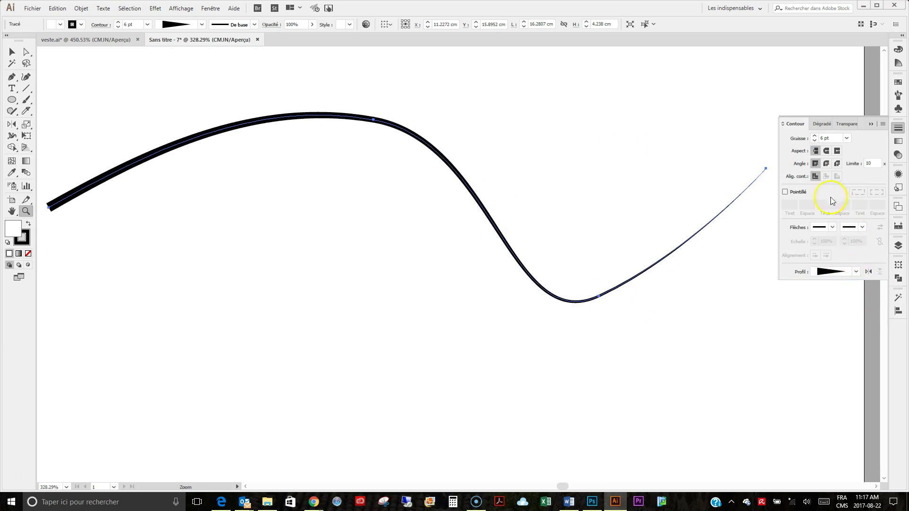
{"action": "left_click", "coordinate": [856, 273]}
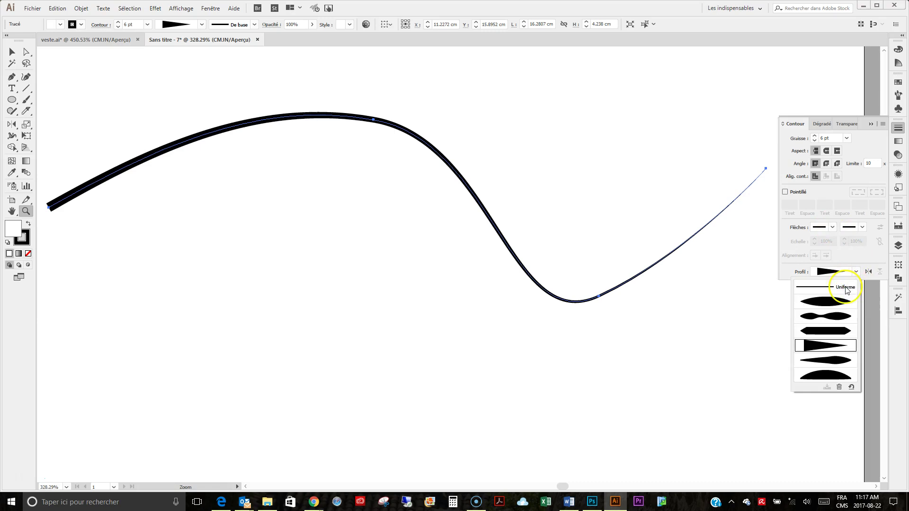
{"action": "left_click", "coordinate": [845, 287]}
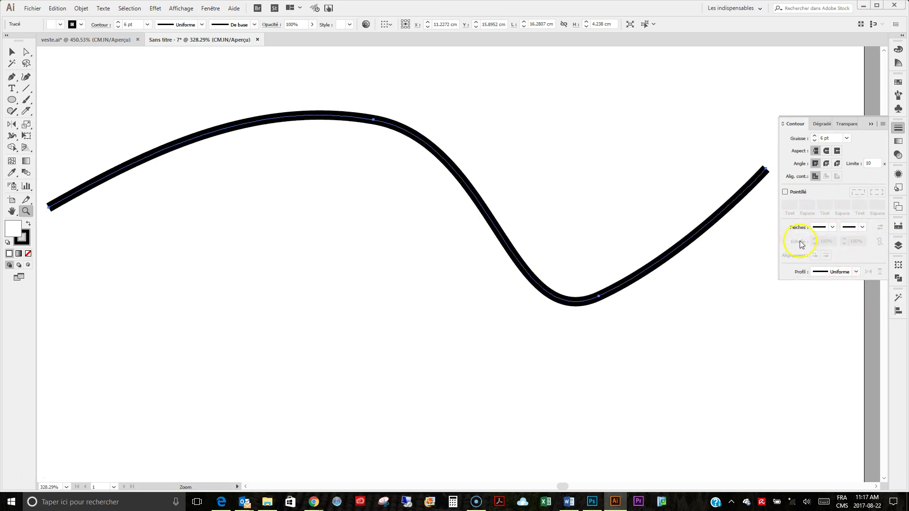
- Add the Flèche 1 arrowhead to the end of the wavy curve
{"action": "left_click", "coordinate": [834, 229]}
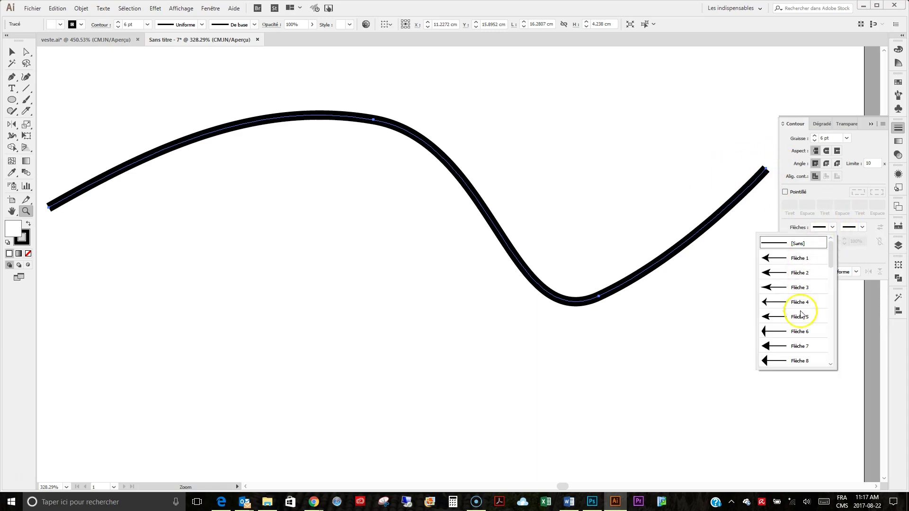
{"action": "left_click", "coordinate": [863, 228]}
{"action": "left_click", "coordinate": [863, 228]}
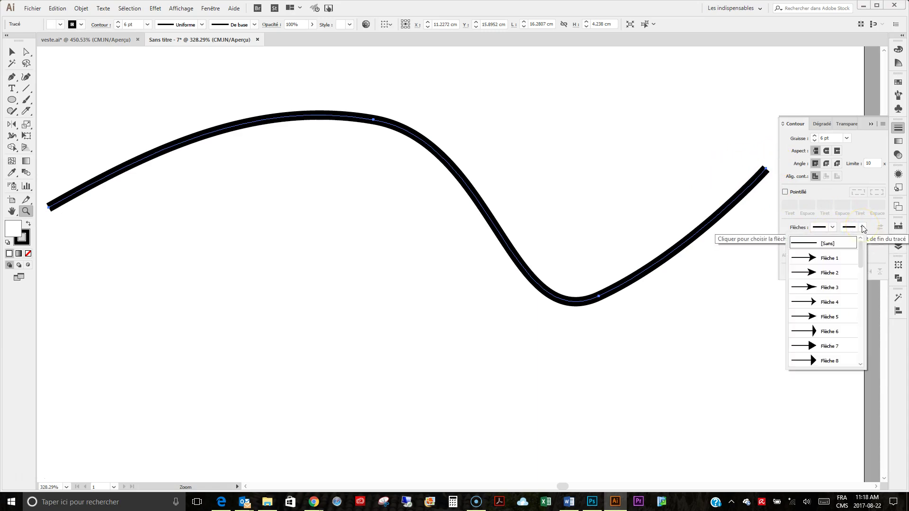
{"action": "left_click", "coordinate": [843, 261]}
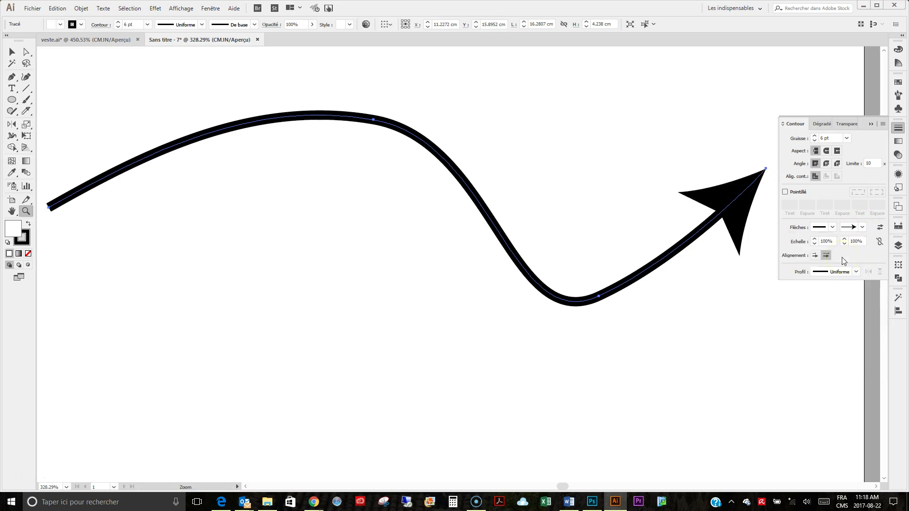
- Try the Flèche 1 arrowhead at the start of the wavy curve, and replace it with the three-barbed feather tail
{"action": "left_click", "coordinate": [832, 228]}
{"action": "left_click", "coordinate": [814, 261]}
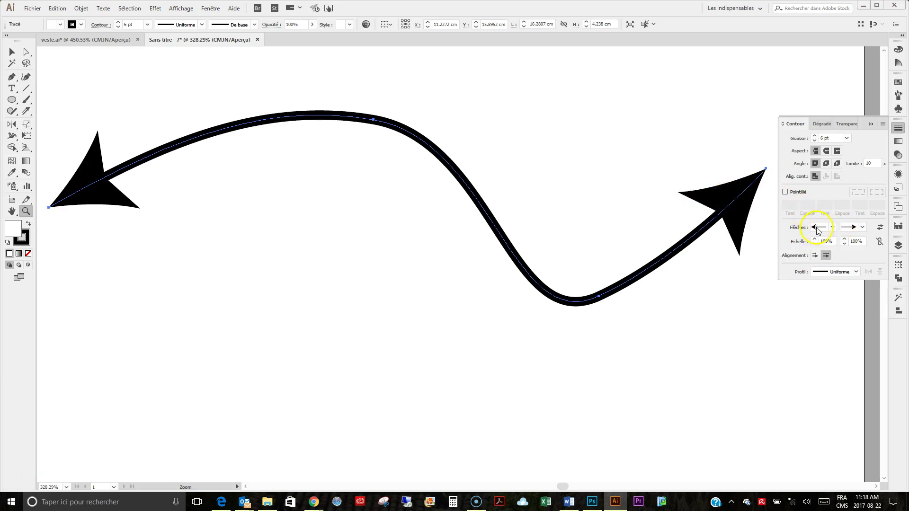
{"action": "left_click", "coordinate": [832, 227]}
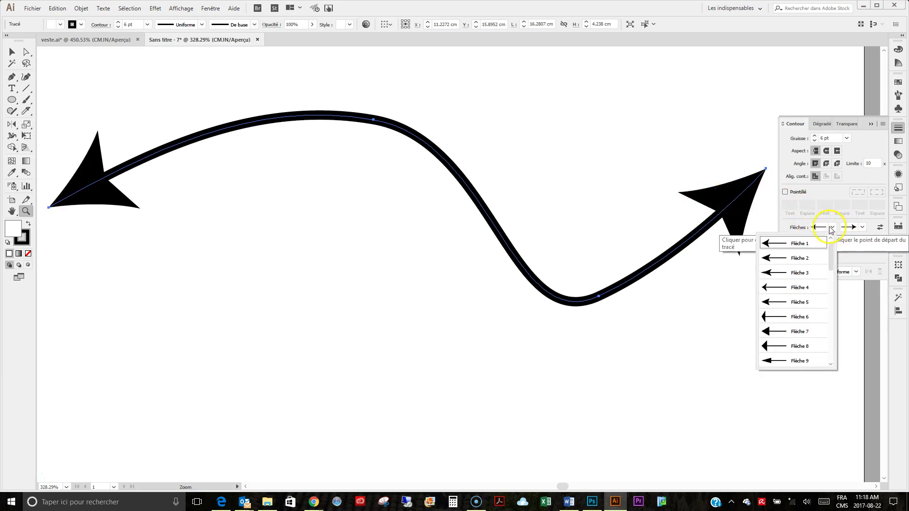
{"action": "left_click_drag", "start_coordinate": [834, 270], "coordinate": [834, 308]}
{"action": "left_click", "coordinate": [785, 305]}
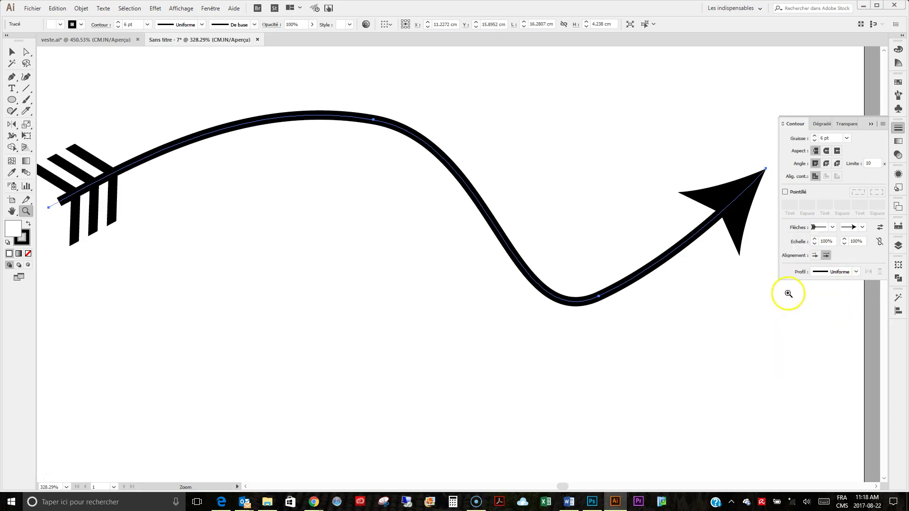
- Swap the curve's start and end arrowheads, and scale the start one to 63% and the end one to 74%
{"action": "left_click", "coordinate": [880, 229]}
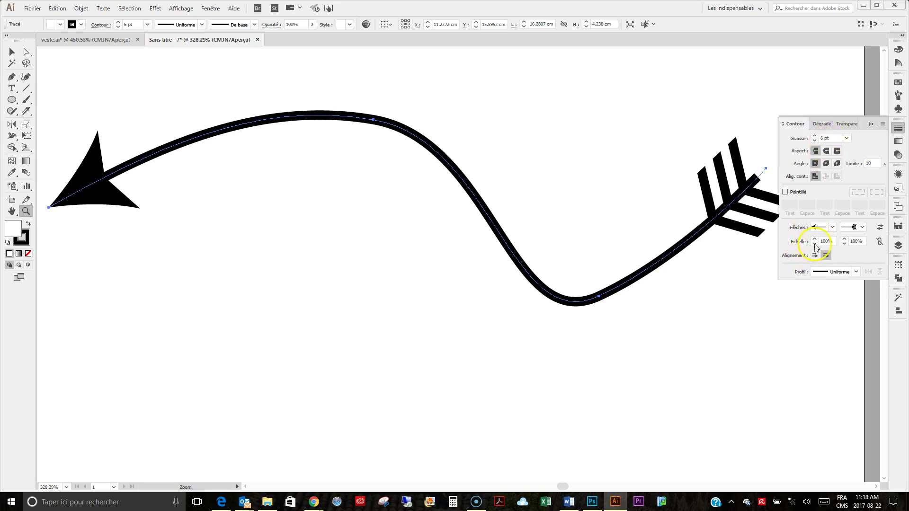
{"action": "left_click_drag", "start_coordinate": [815, 245], "coordinate": [845, 244]}
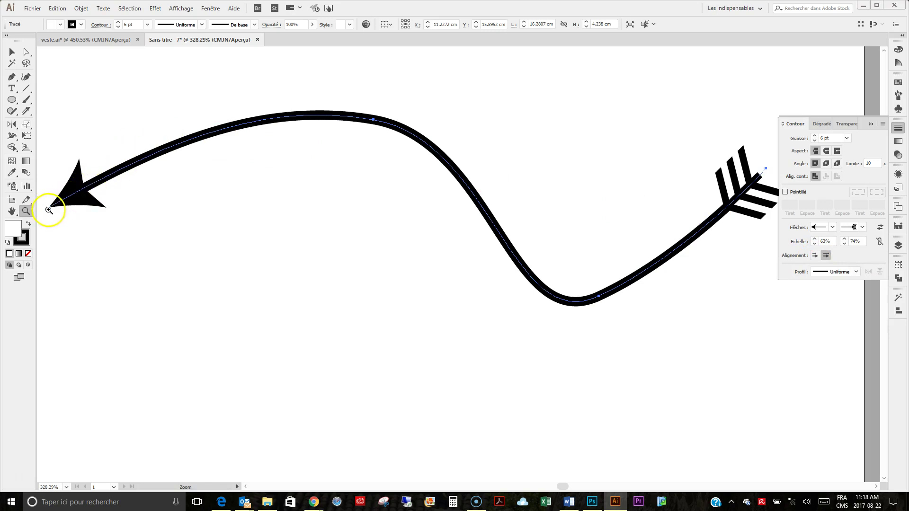
- Try extending the arrowheads beyond the ends of the path, and restore the alignment that places their tips at the path ends
{"action": "left_click", "coordinate": [815, 256]}
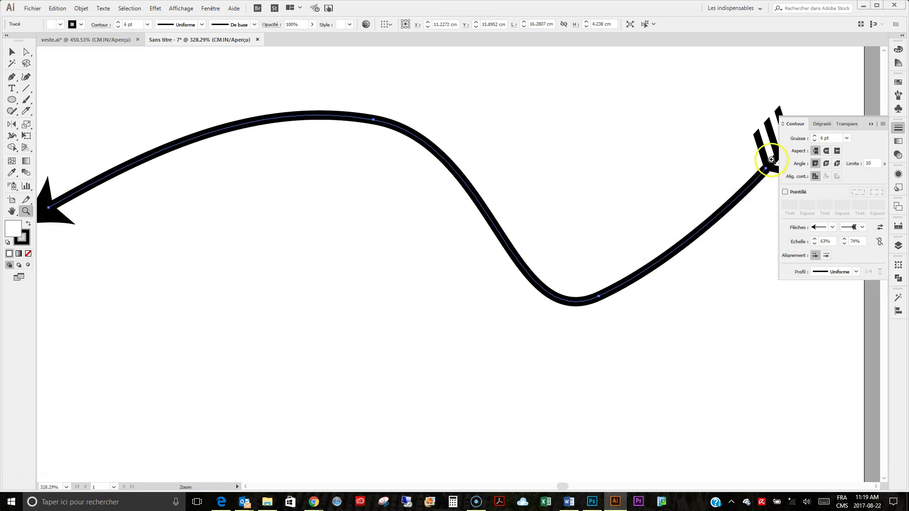
{"action": "left_click", "coordinate": [826, 257]}
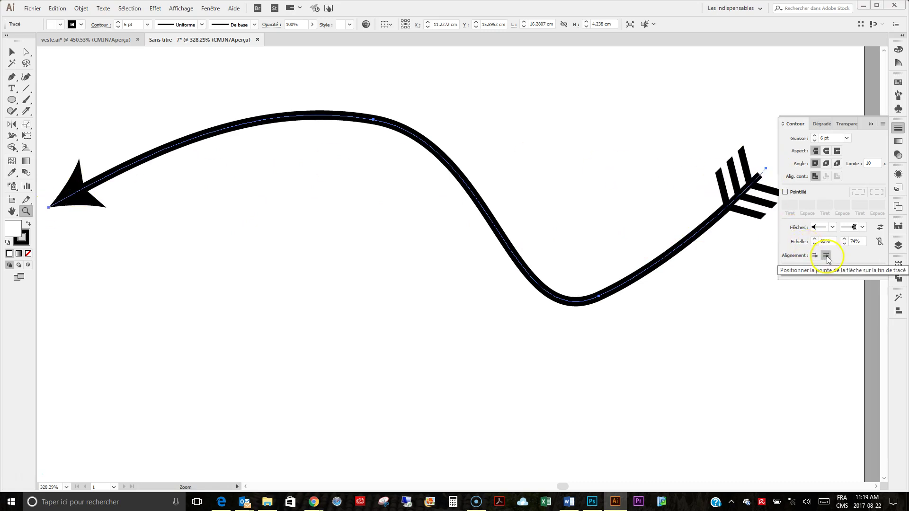